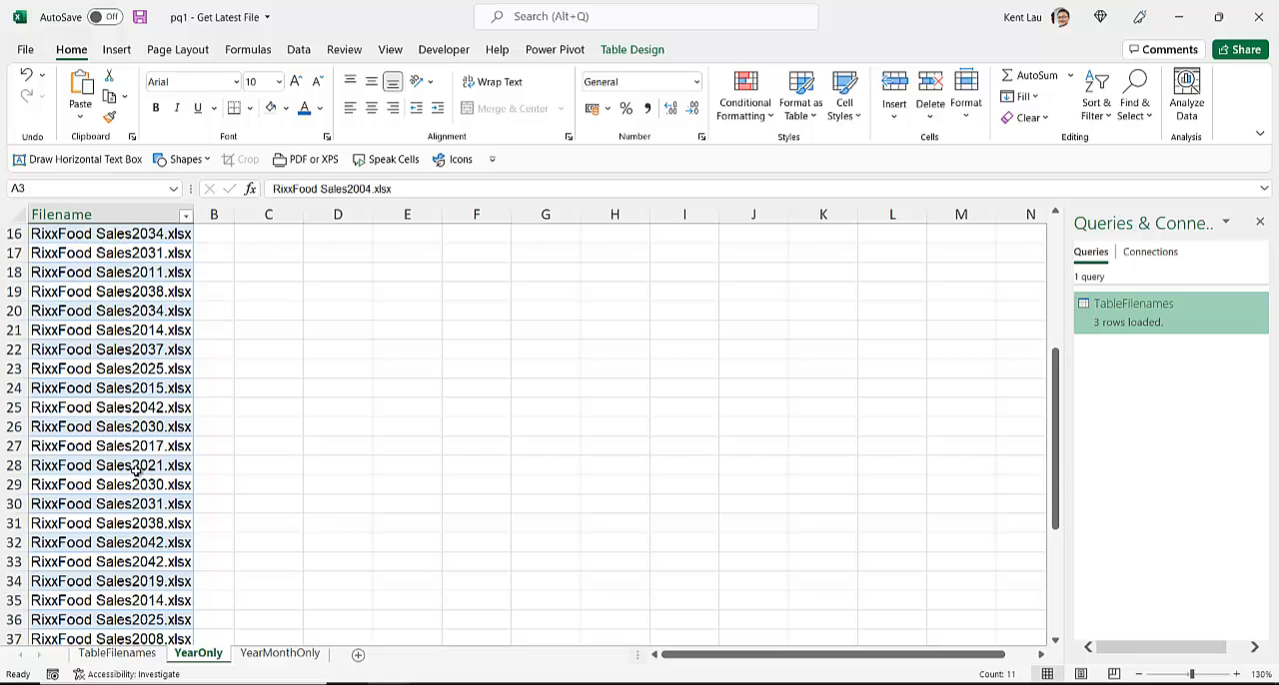
Step: Examine the filter list of the Filename column, down to the file with the latest year
scroll(137, 472, up, 5)
click(102, 313)
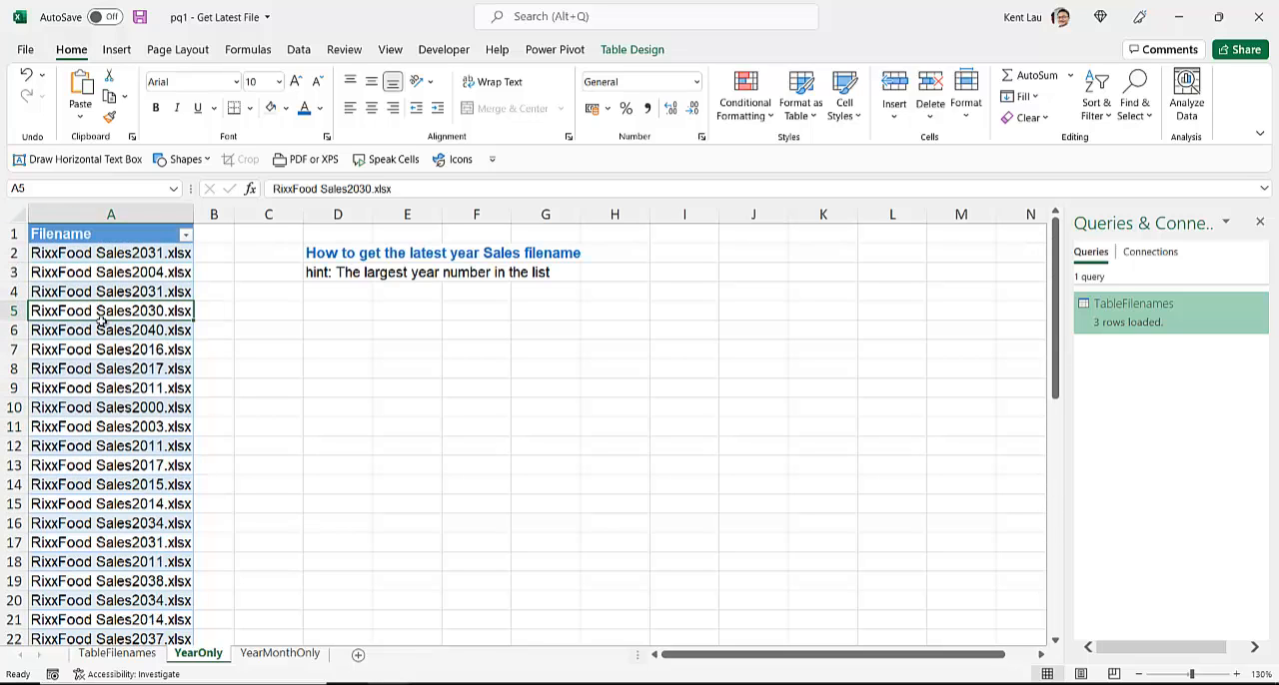
click(186, 233)
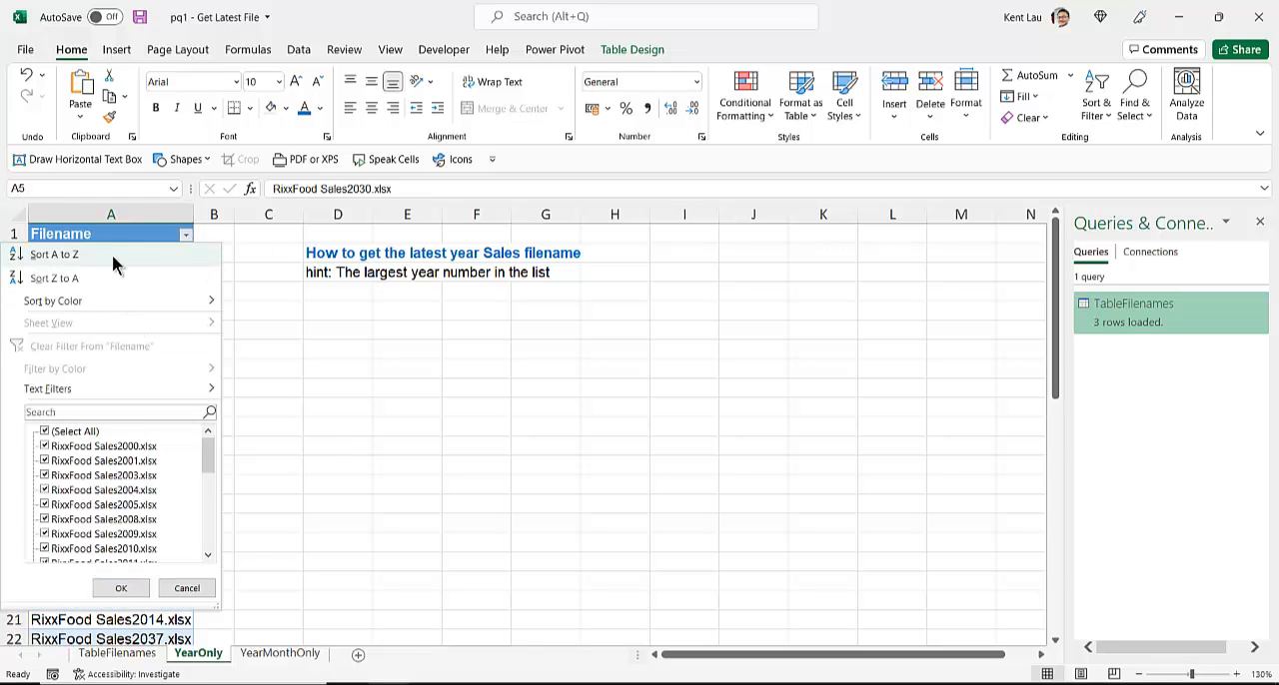
click(299, 313)
click(144, 288)
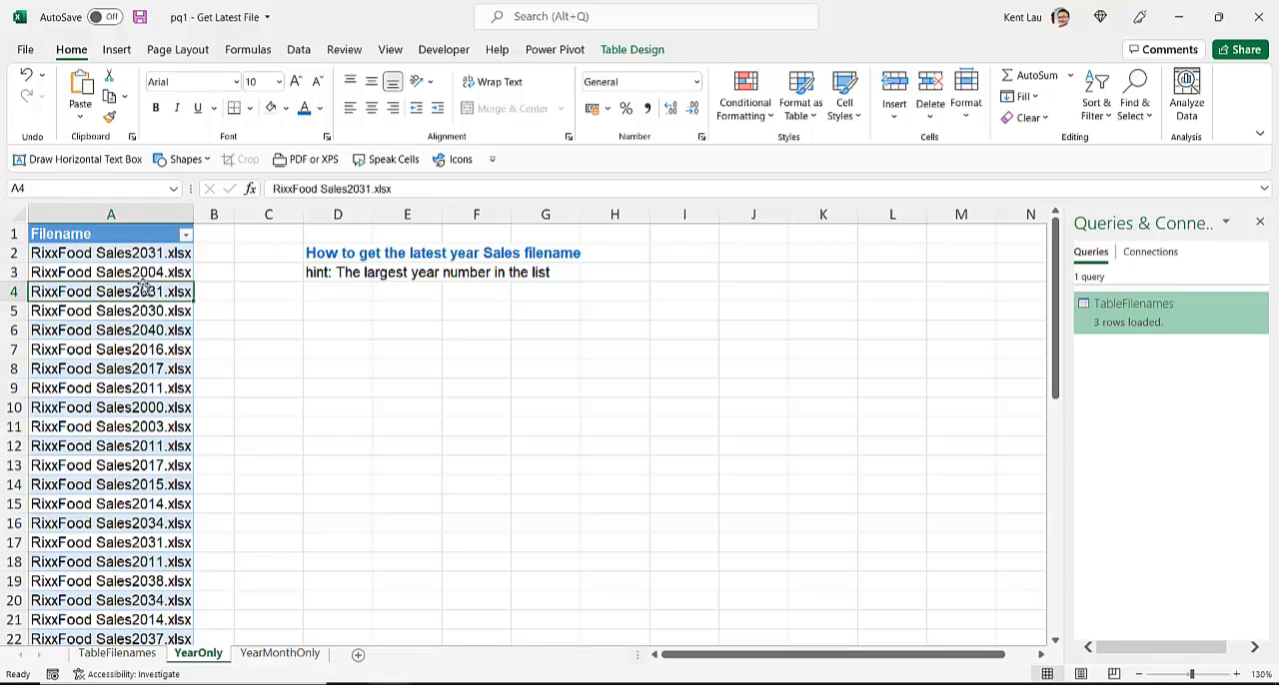
click(186, 234)
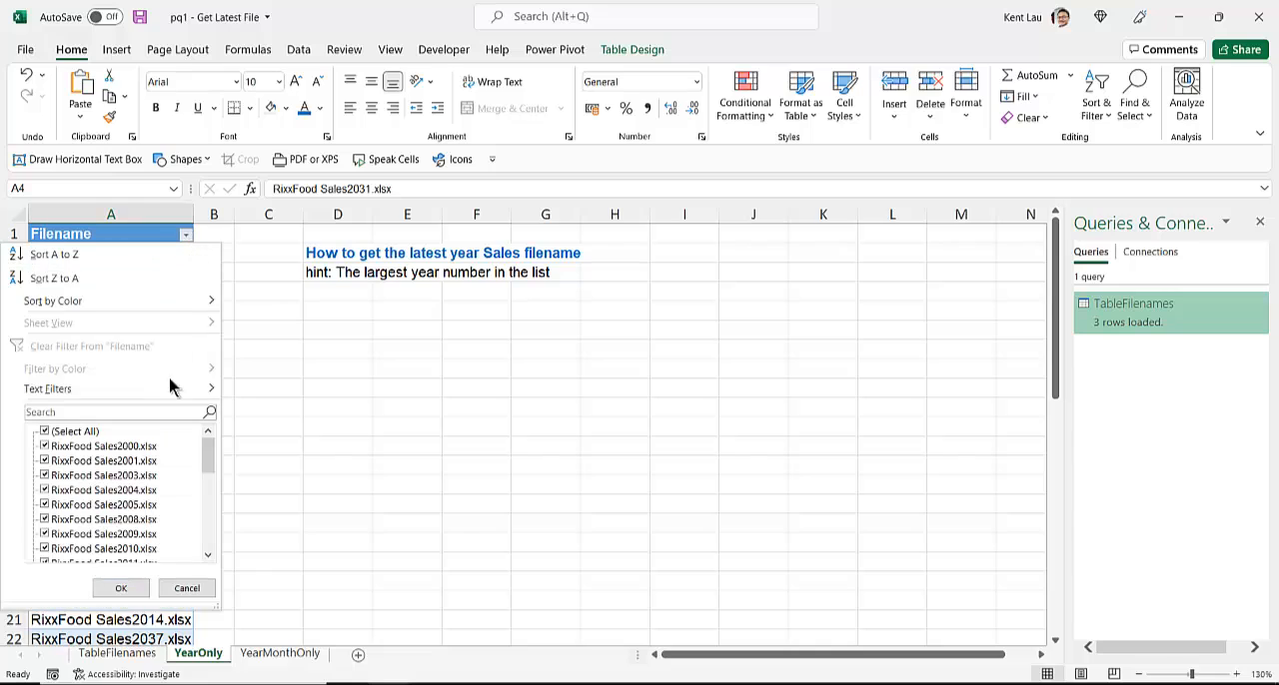
drag(207, 451, 207, 552)
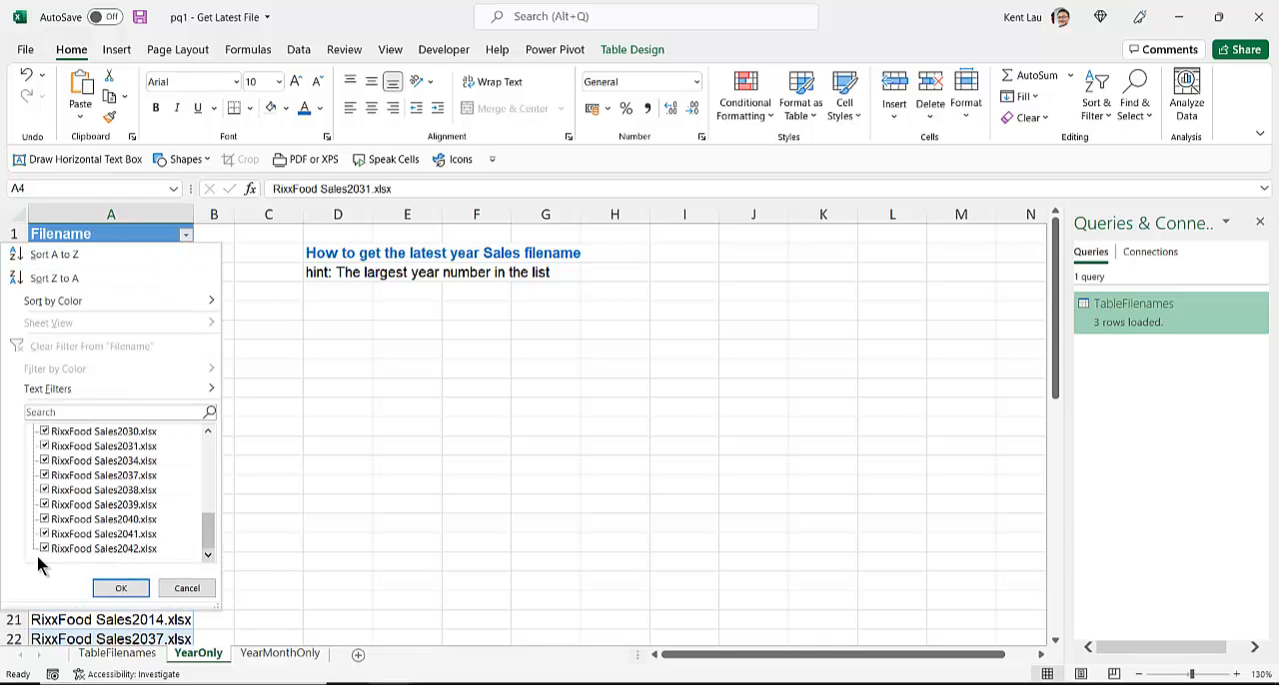
click(192, 588)
click(118, 391)
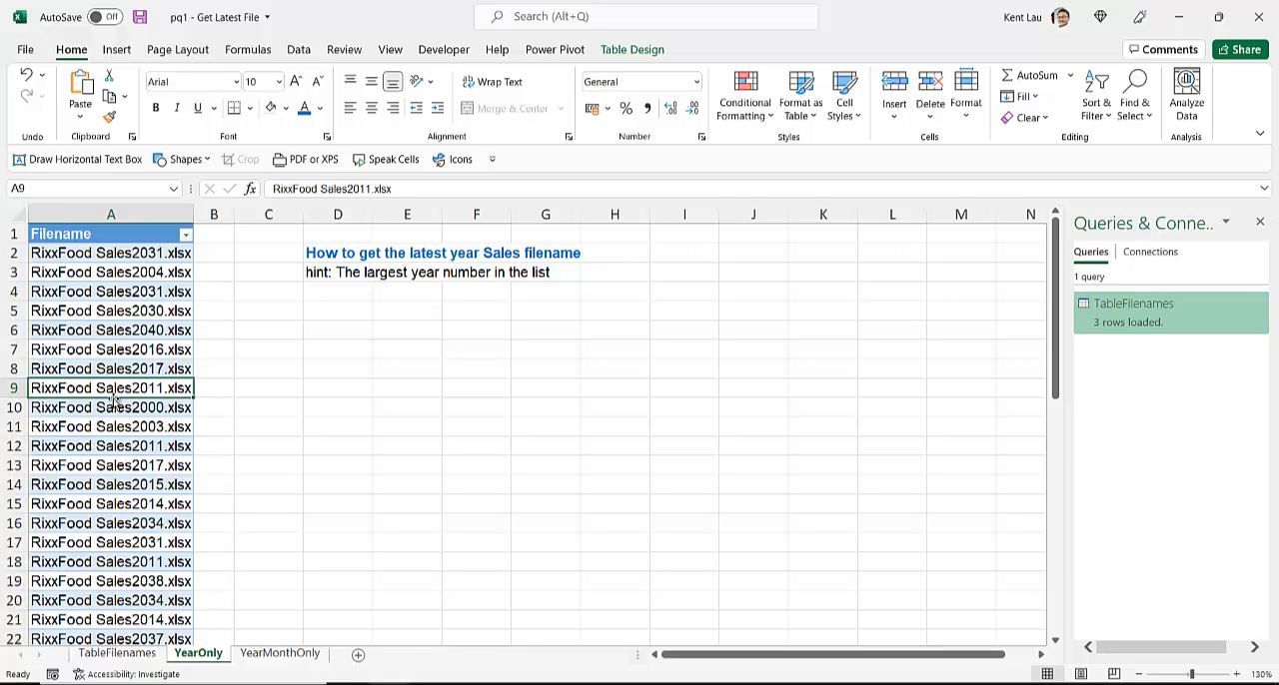
click(185, 236)
key(Escape)
click(133, 328)
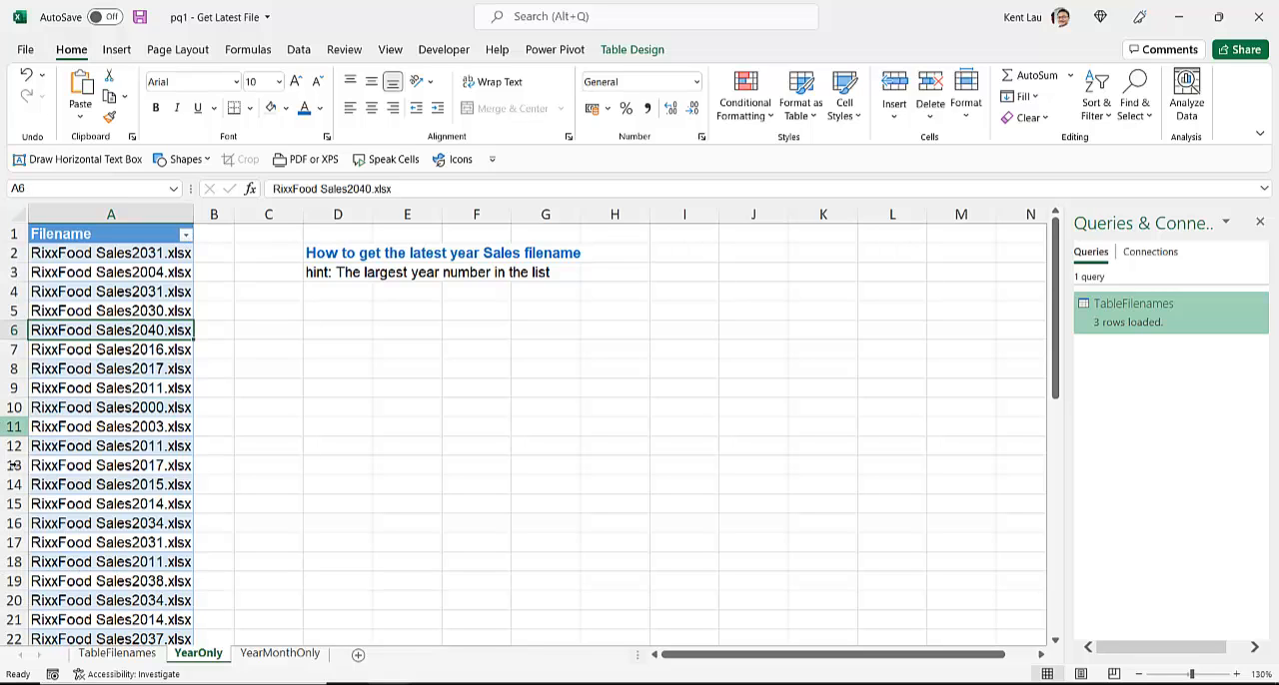
click(143, 297)
click(140, 277)
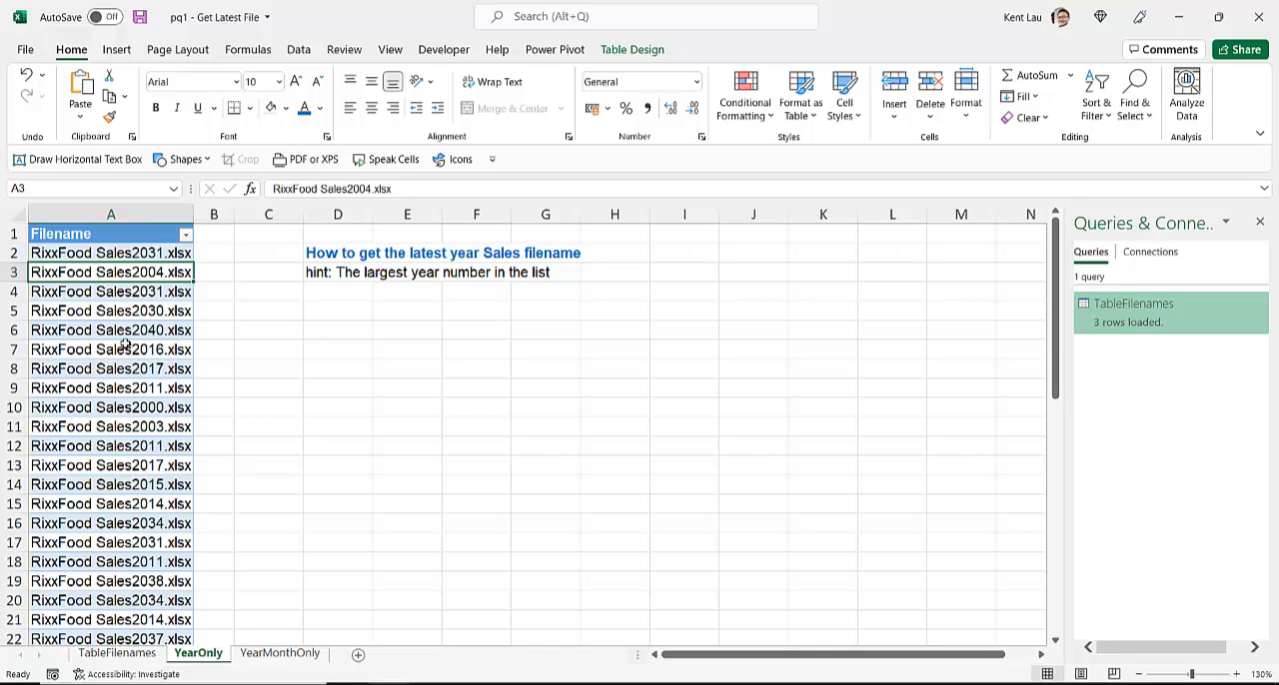
click(185, 234)
drag(209, 462, 195, 584)
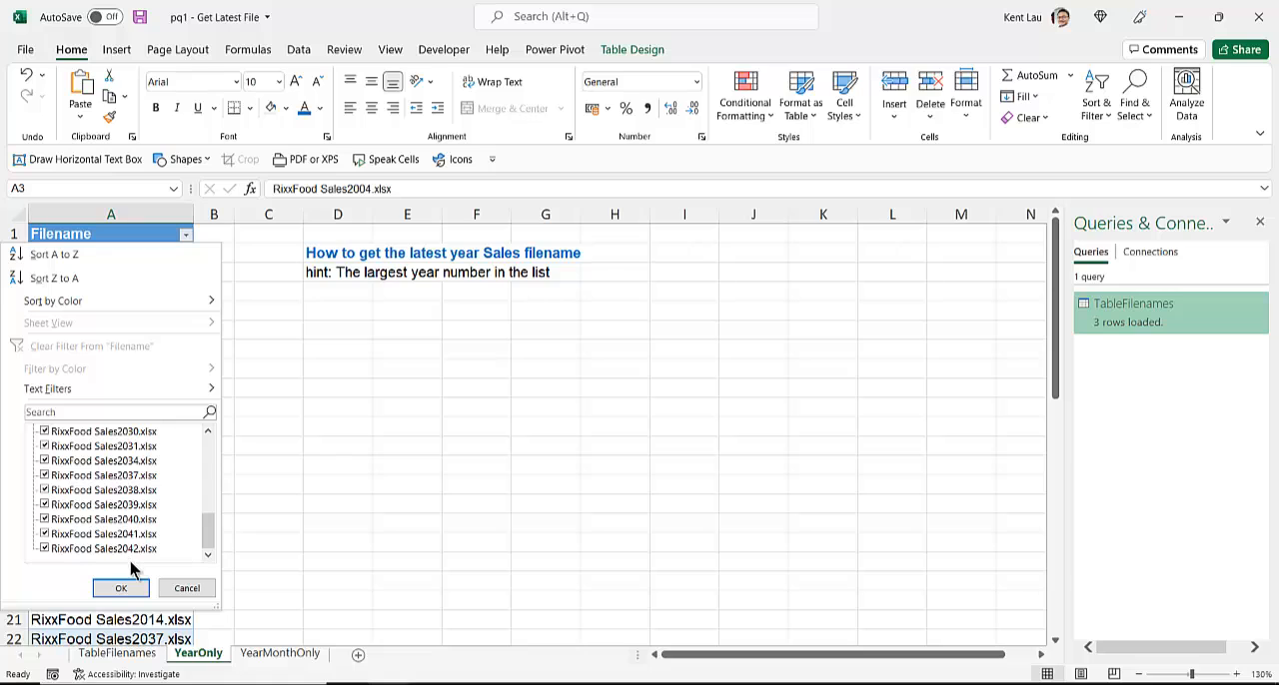
click(184, 589)
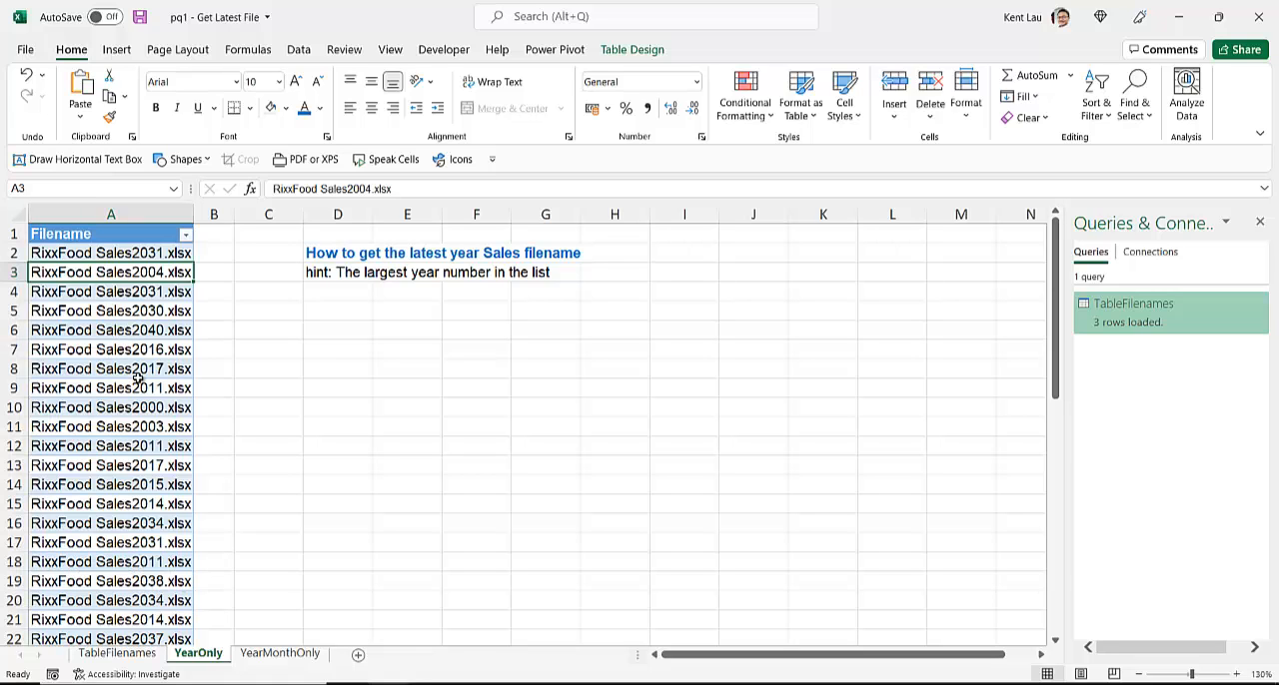
Step: Widen column B and enter the years 2031 in B2 and 2004 in B3 beside their filenames
drag(233, 214, 372, 213)
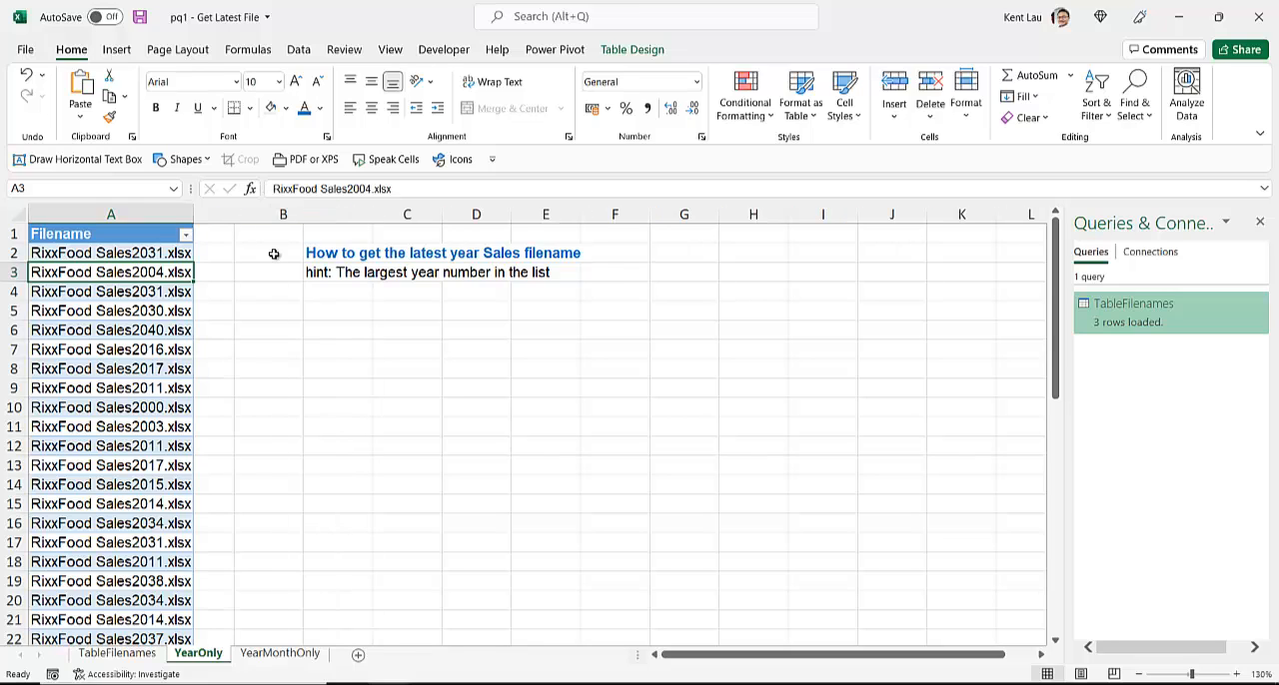
click(260, 255)
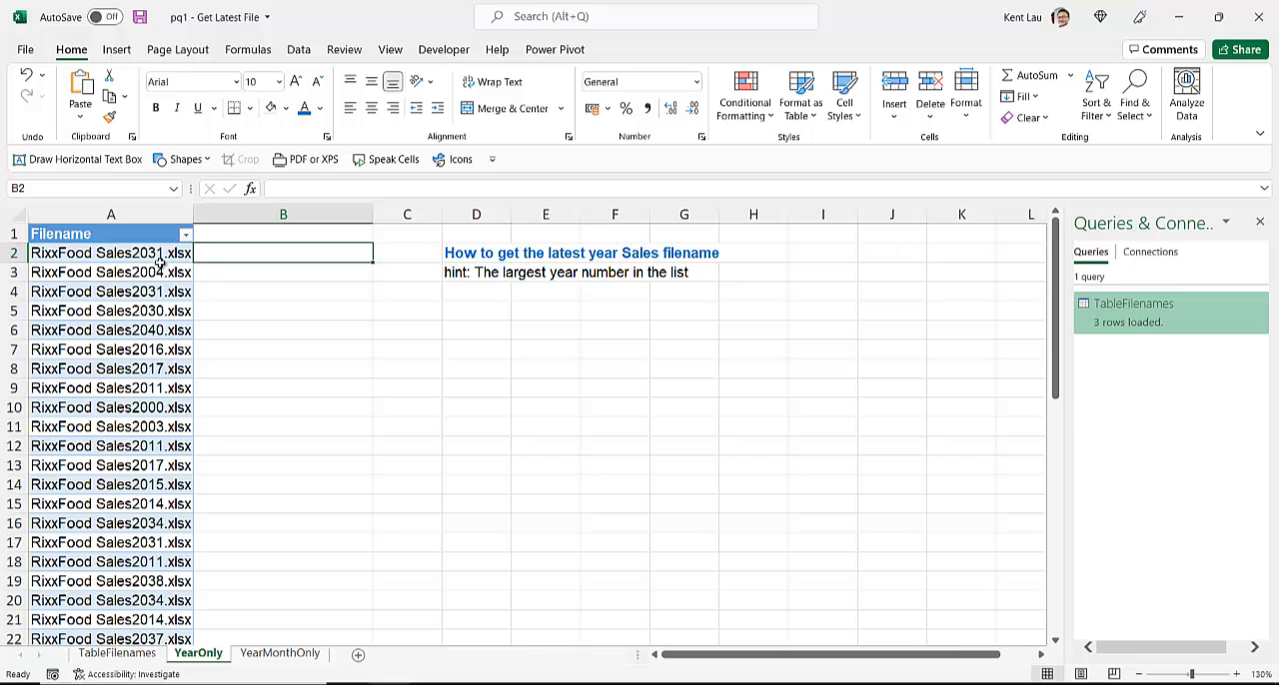
text(2031)
key(Return)
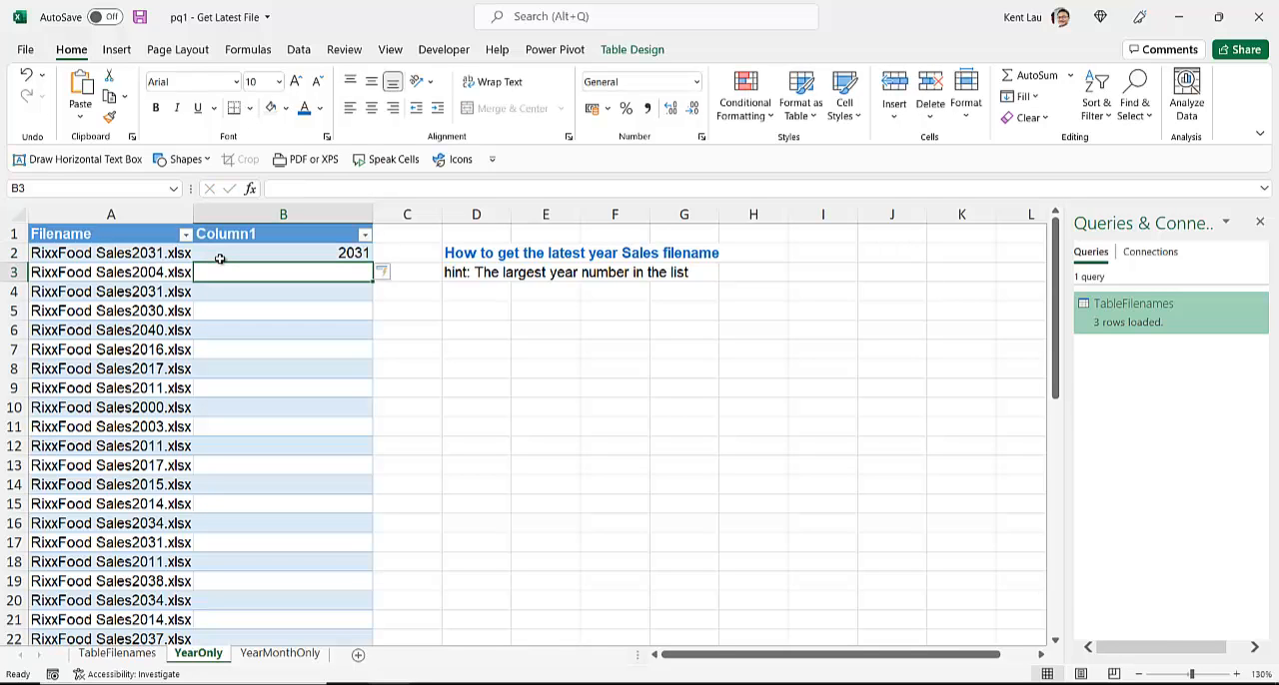
text(2004)
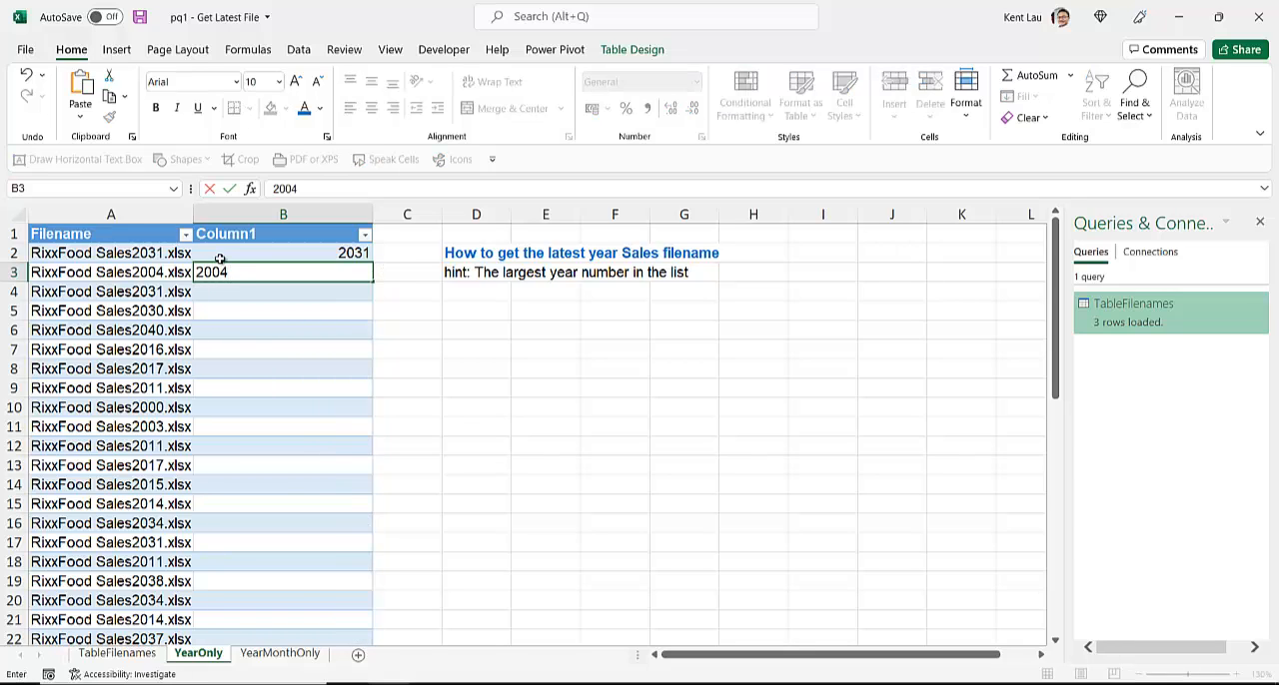
key(Return)
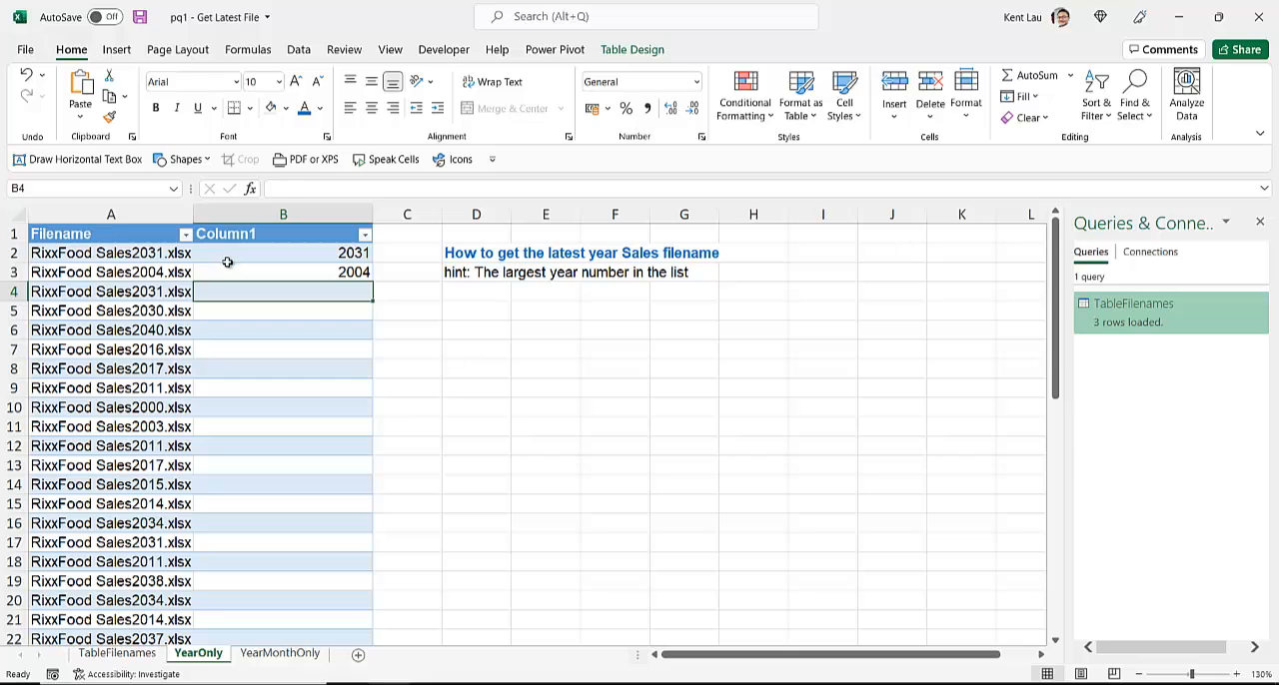
drag(245, 255, 250, 275)
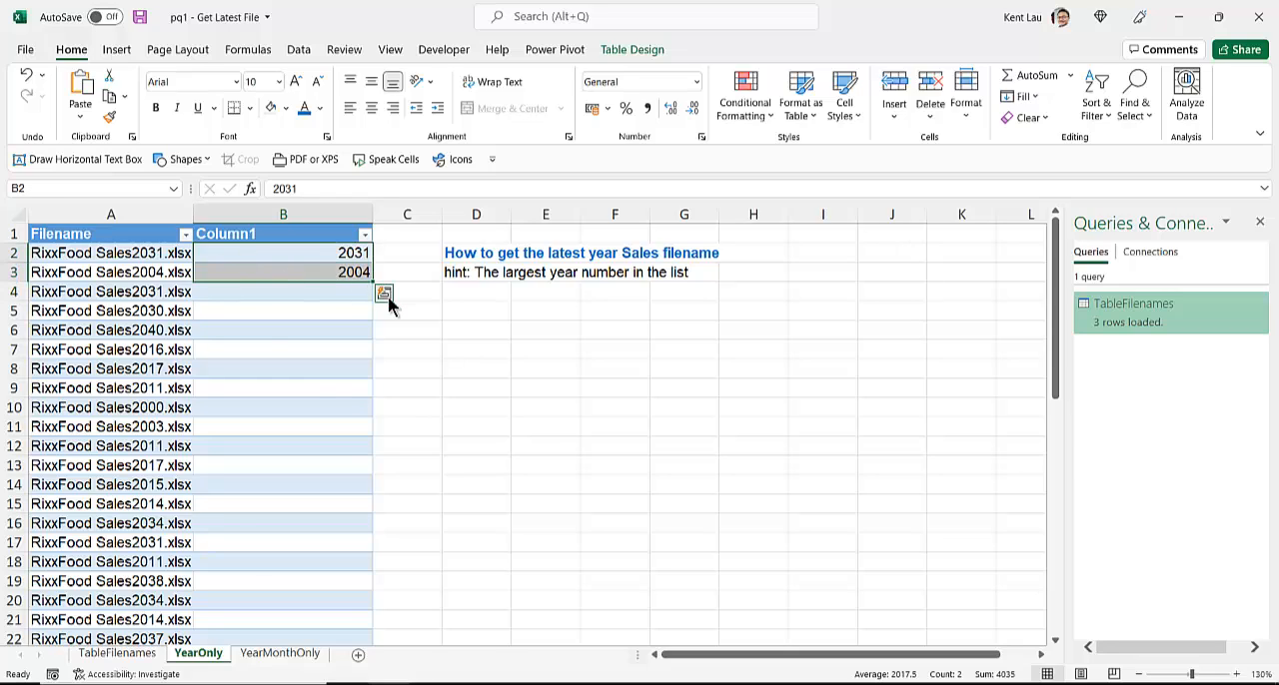
click(388, 298)
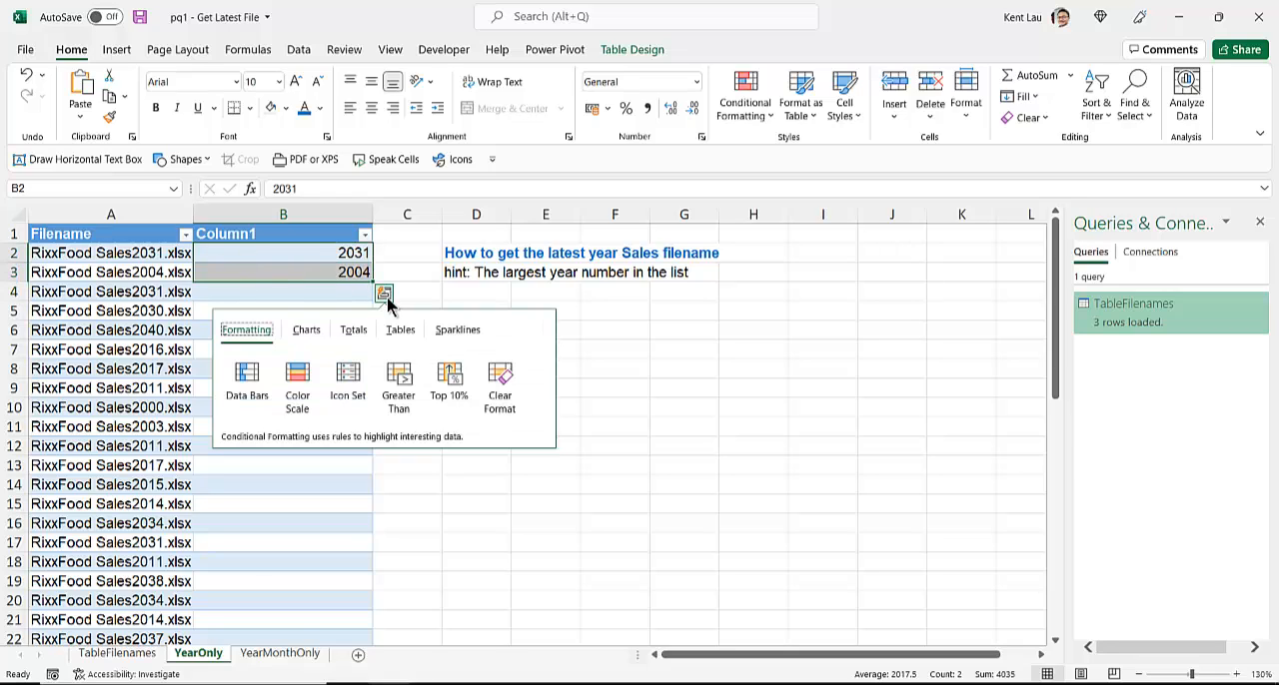
click(340, 260)
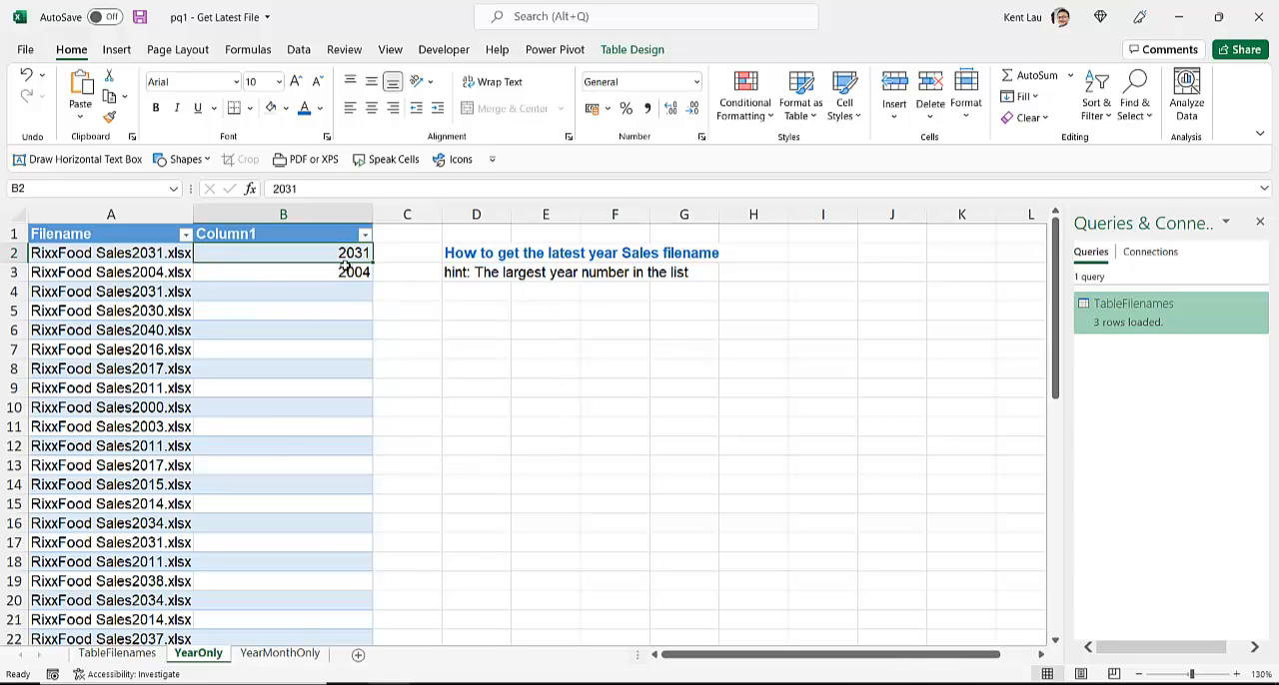
shift+click(345, 265)
double_click(372, 283)
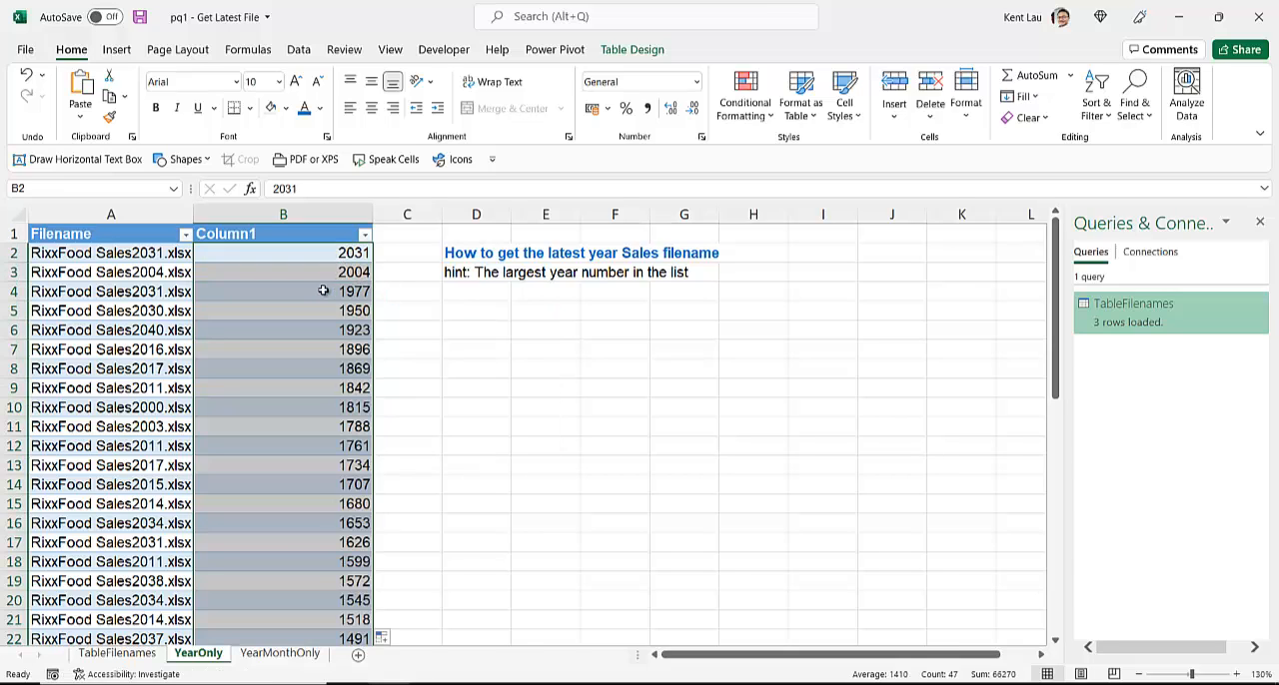
key(ctrl+z)
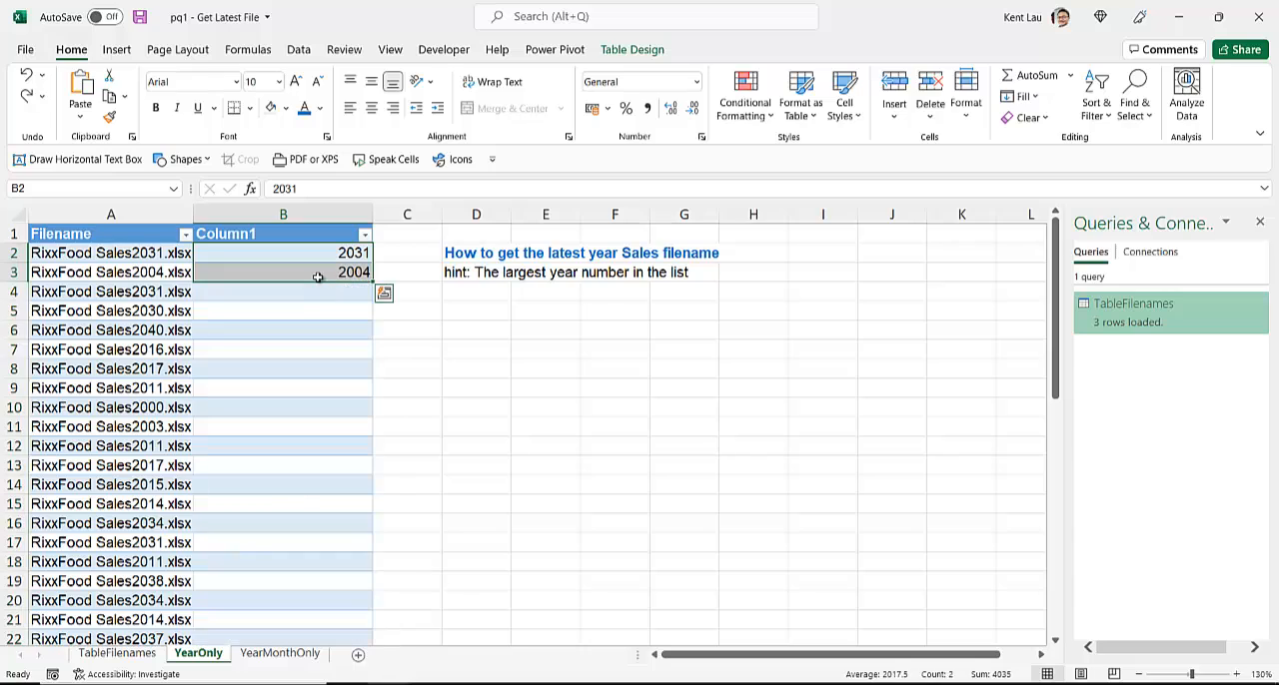
click(317, 276)
drag(335, 252, 333, 267)
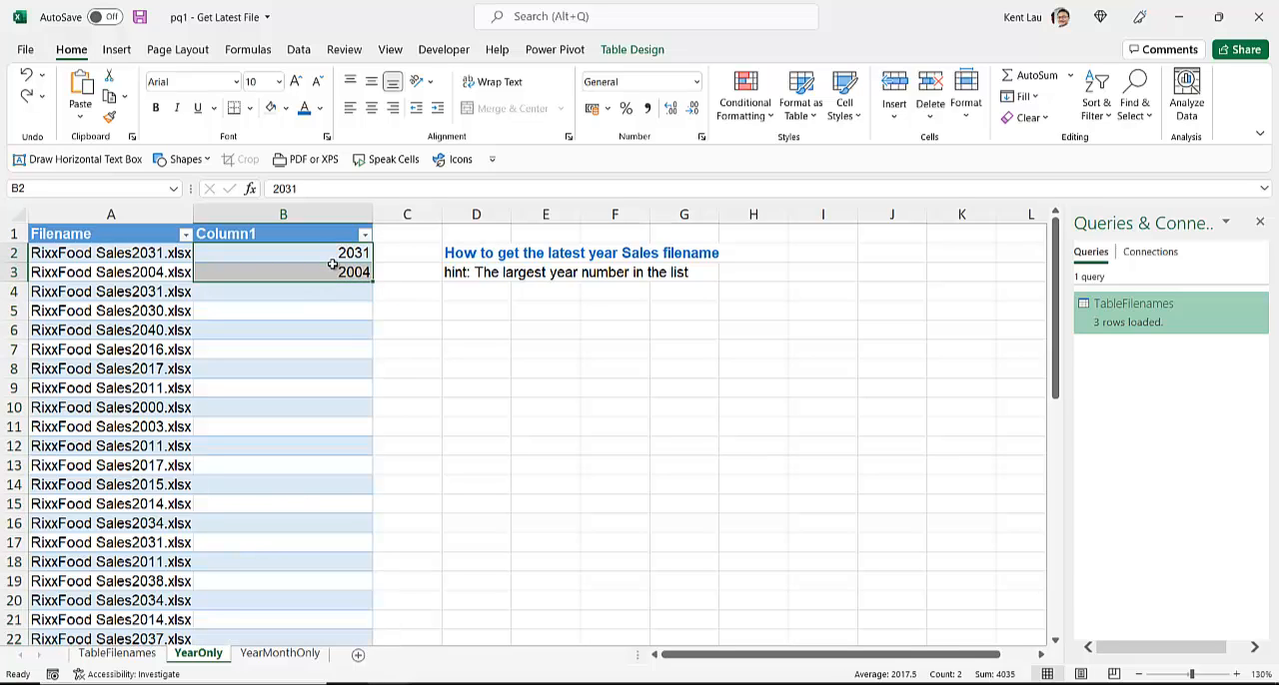
click(384, 297)
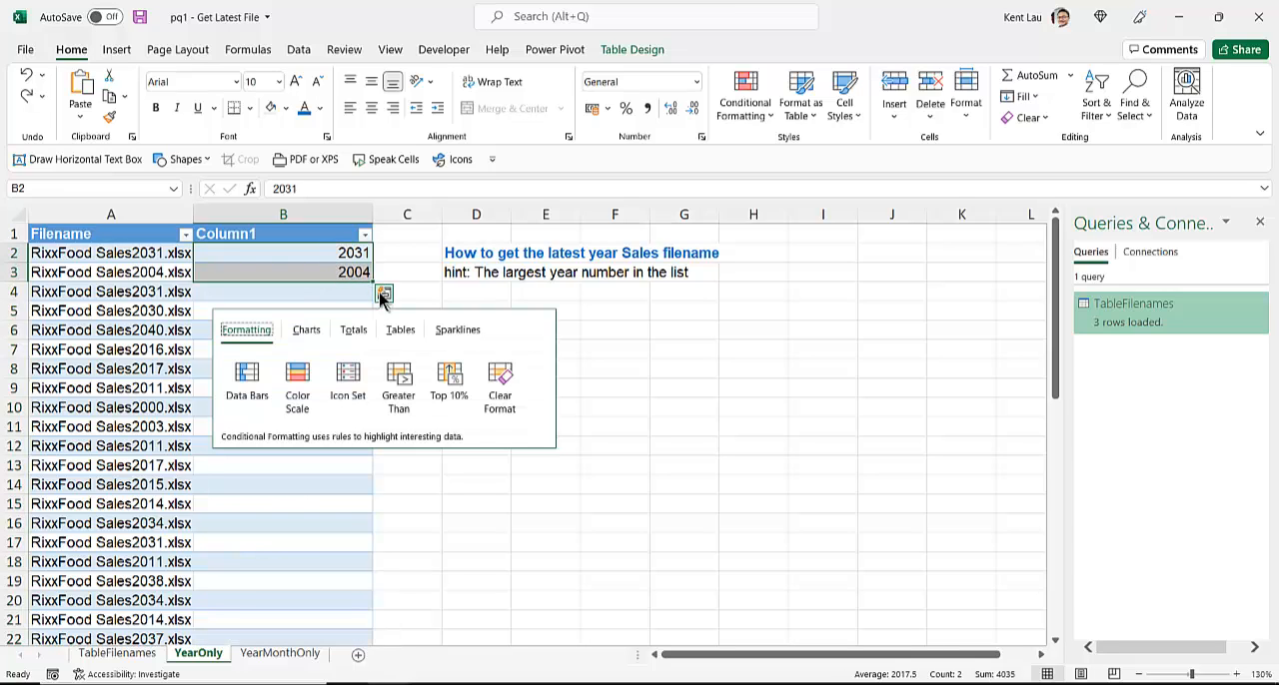
click(307, 249)
Step: Clear the year in B3 and fill it again from B2 using the Flash Fill option
click(304, 272)
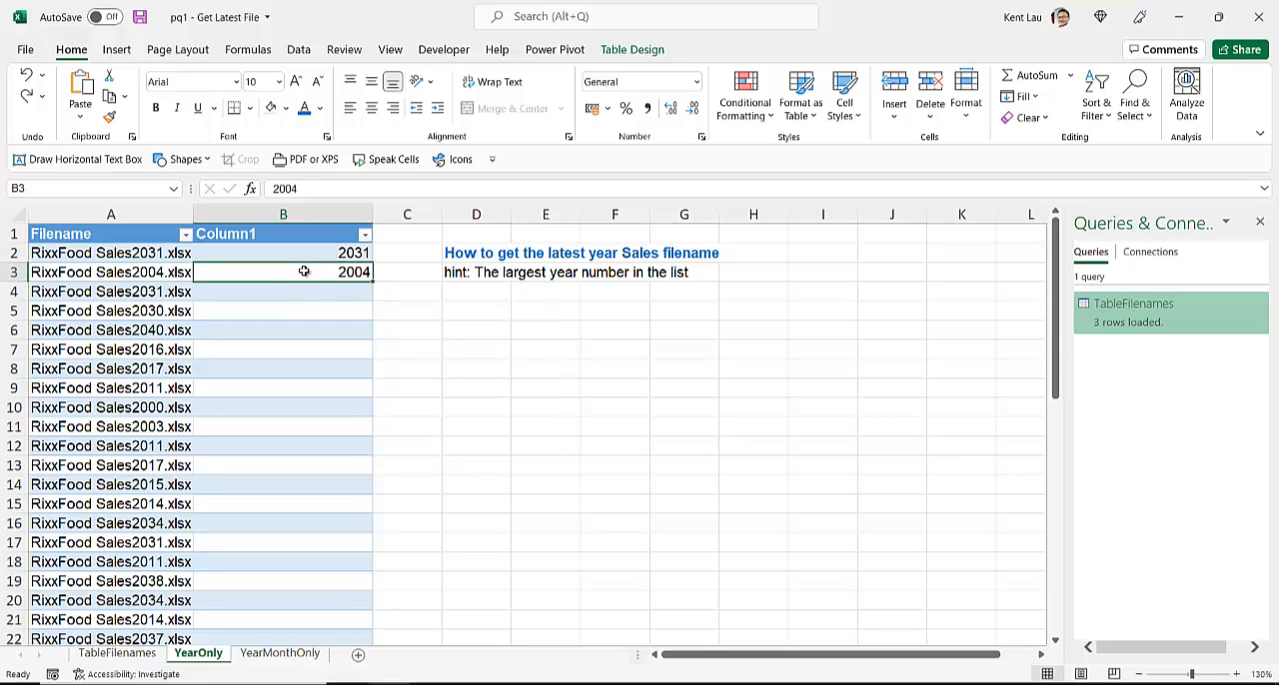
key(Delete)
click(299, 254)
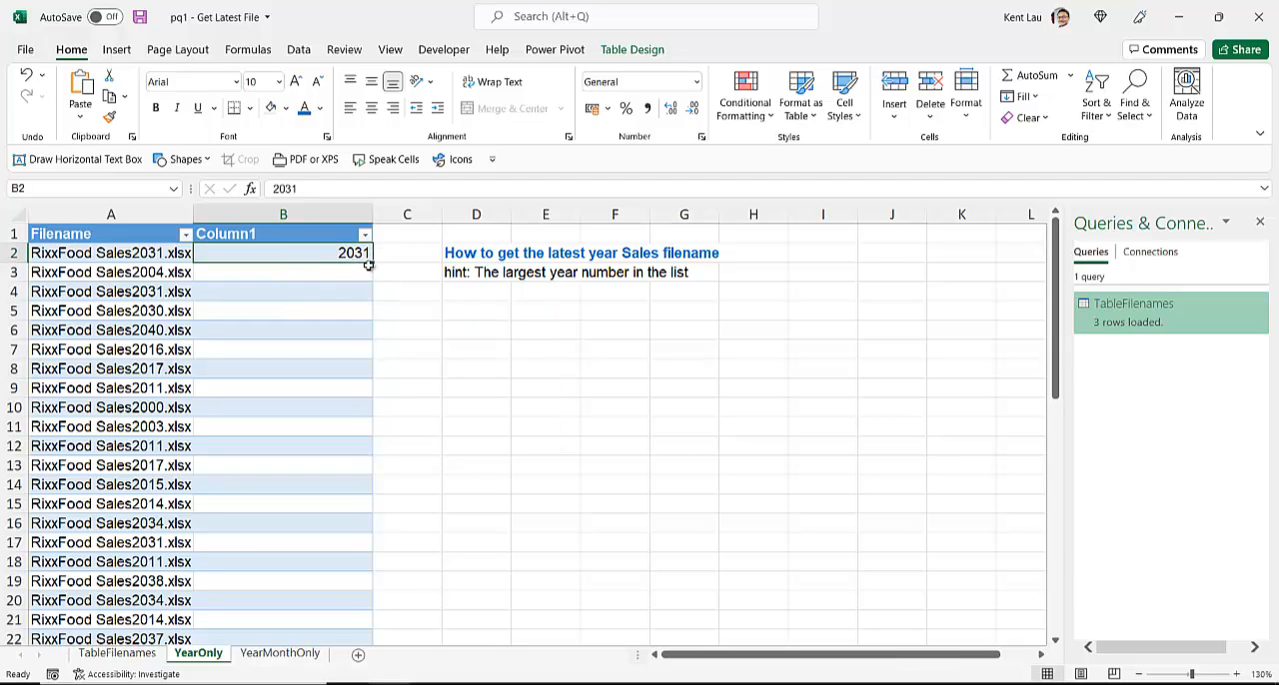
drag(372, 265, 364, 277)
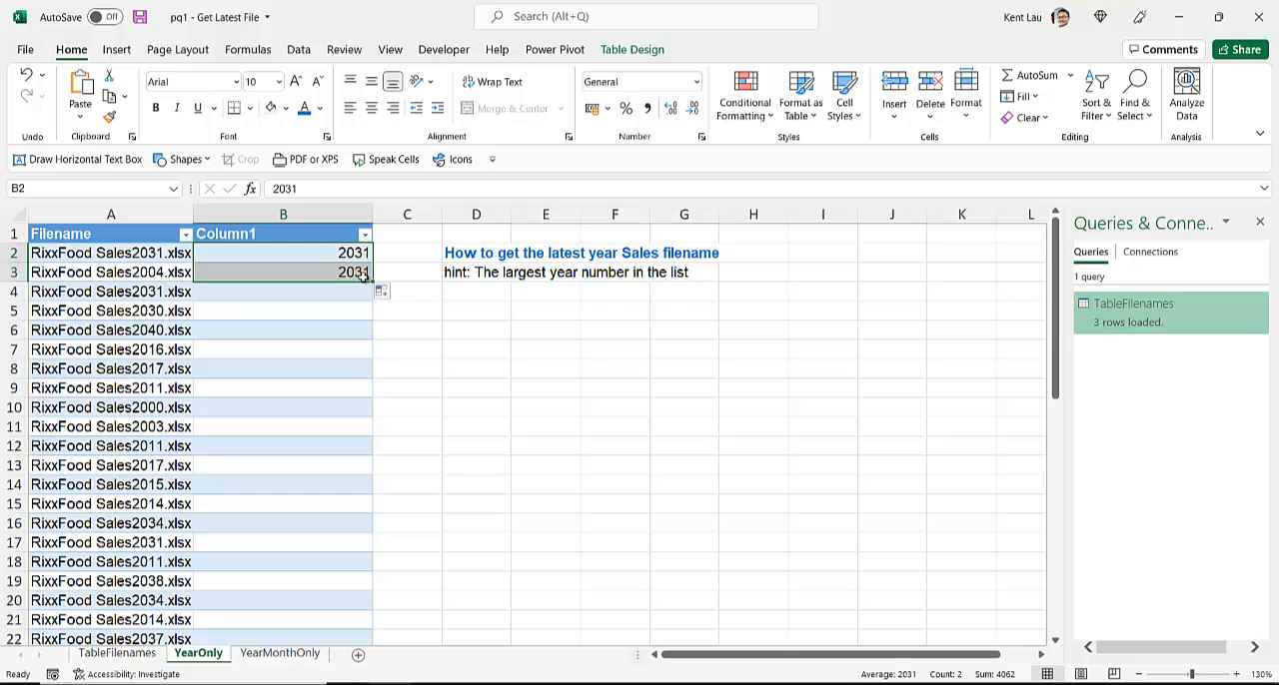
click(389, 294)
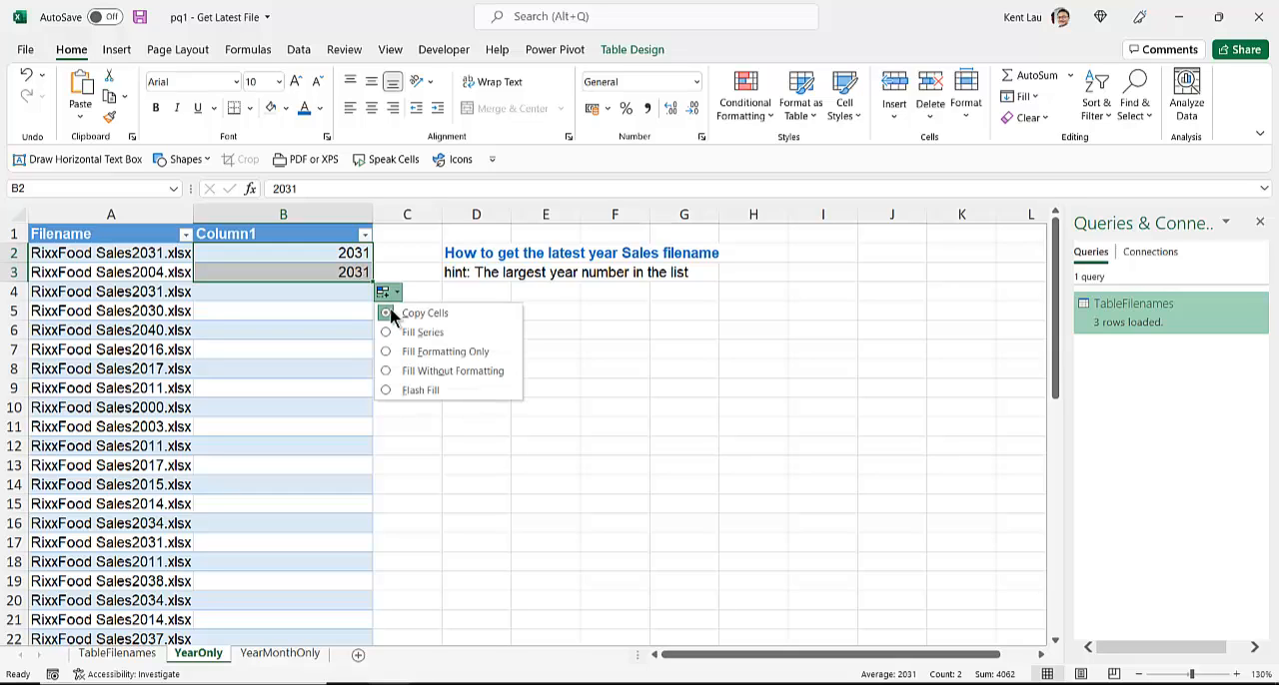
click(415, 395)
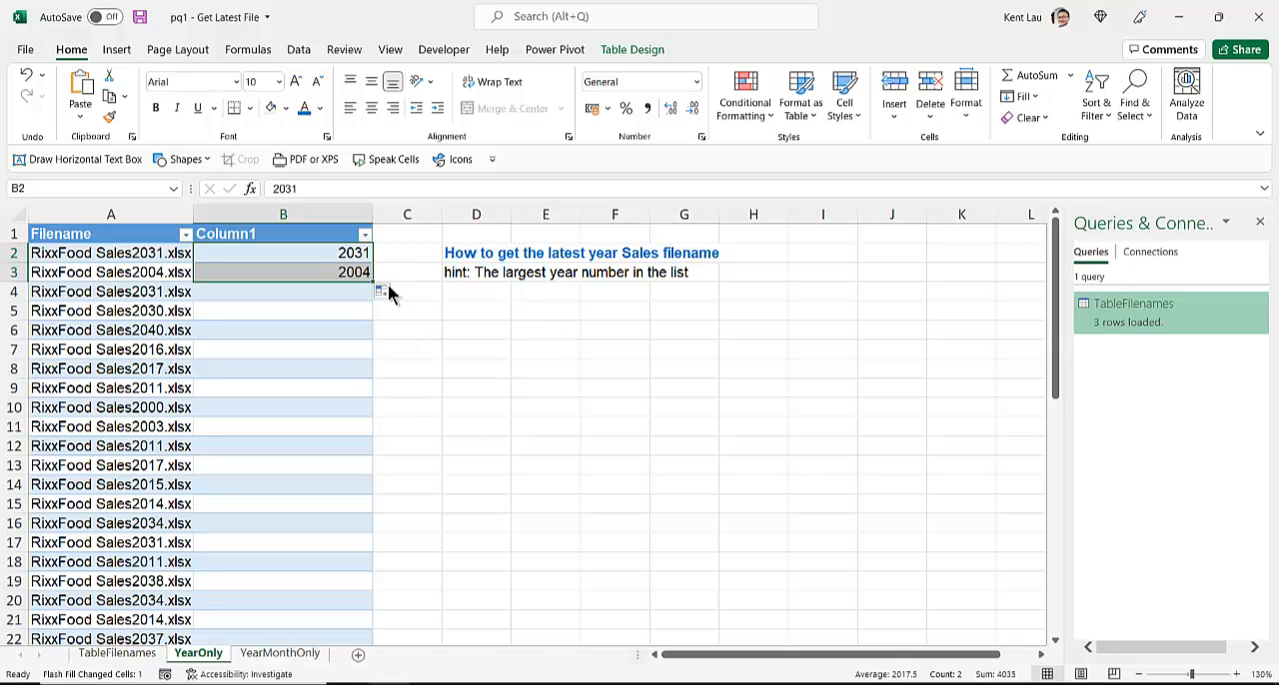
Step: Fill column B down to the table's last row with Flash Fill, extracting the year from each filename
double_click(373, 283)
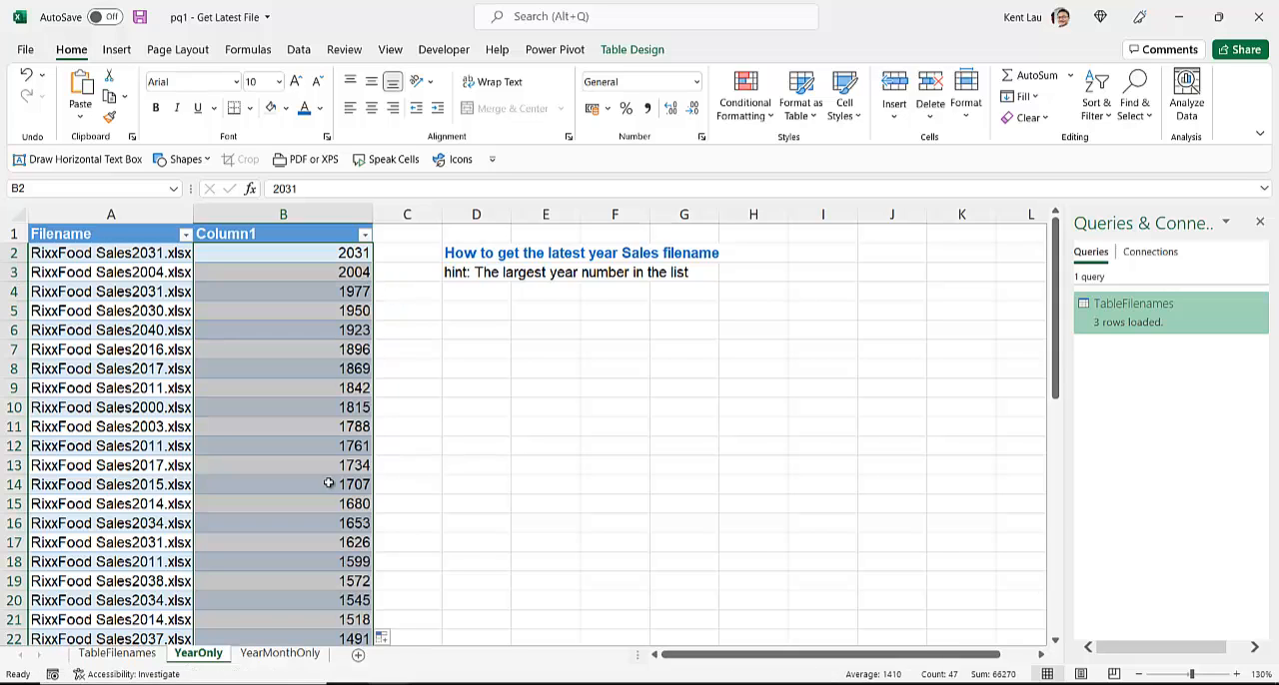
scroll(337, 491, down, 15)
click(384, 292)
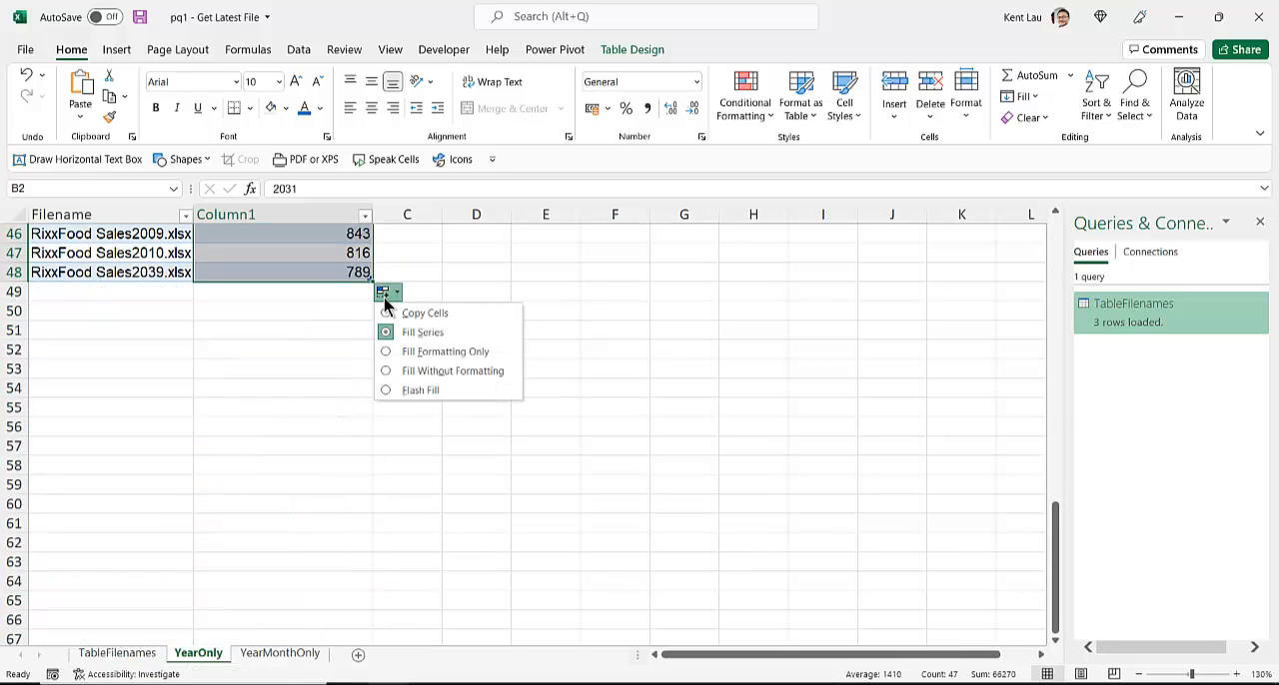
click(410, 389)
scroll(299, 463, down, 12)
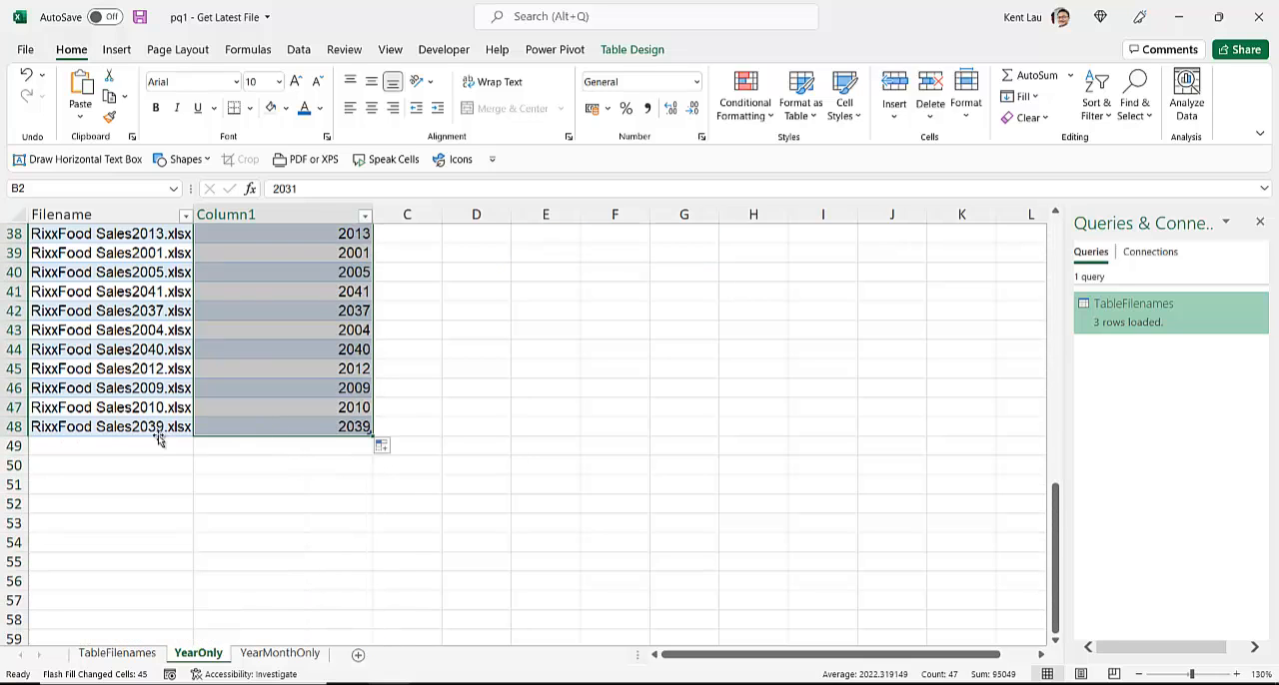
scroll(279, 429, up, 12)
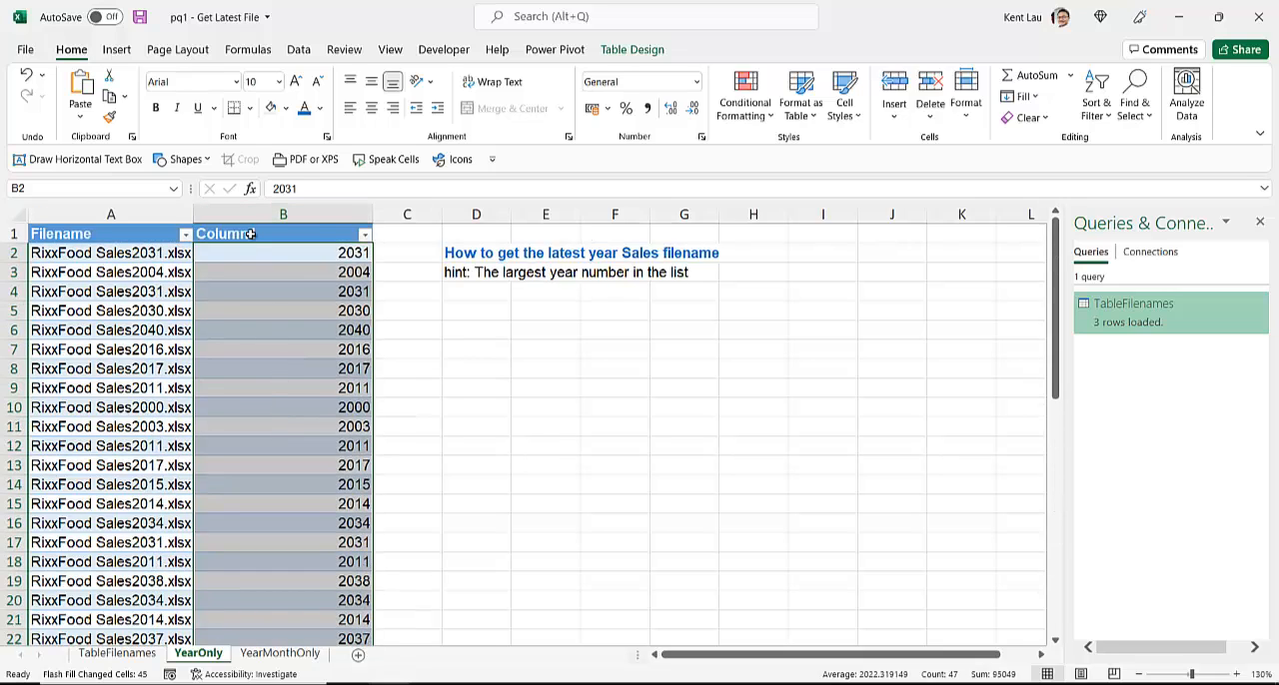
Step: Rename the header in B1 to Year and sort the table by that column from largest to smallest
click(251, 232)
text(Year)
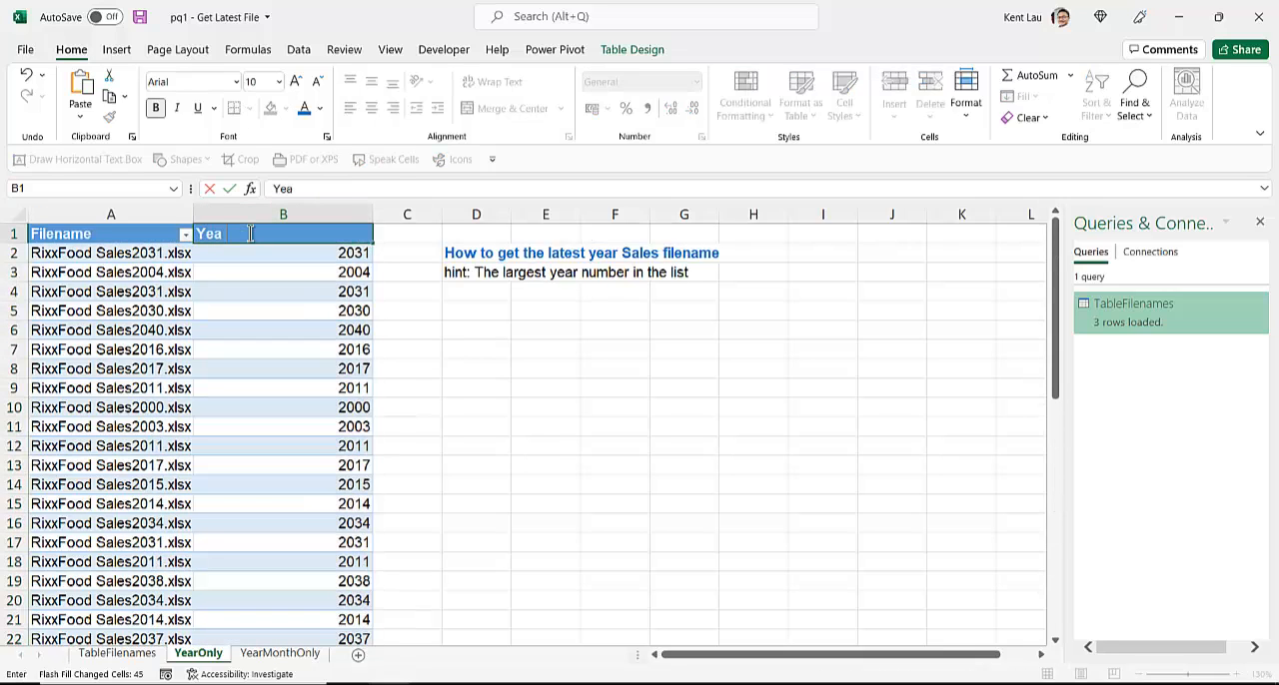
key(Return)
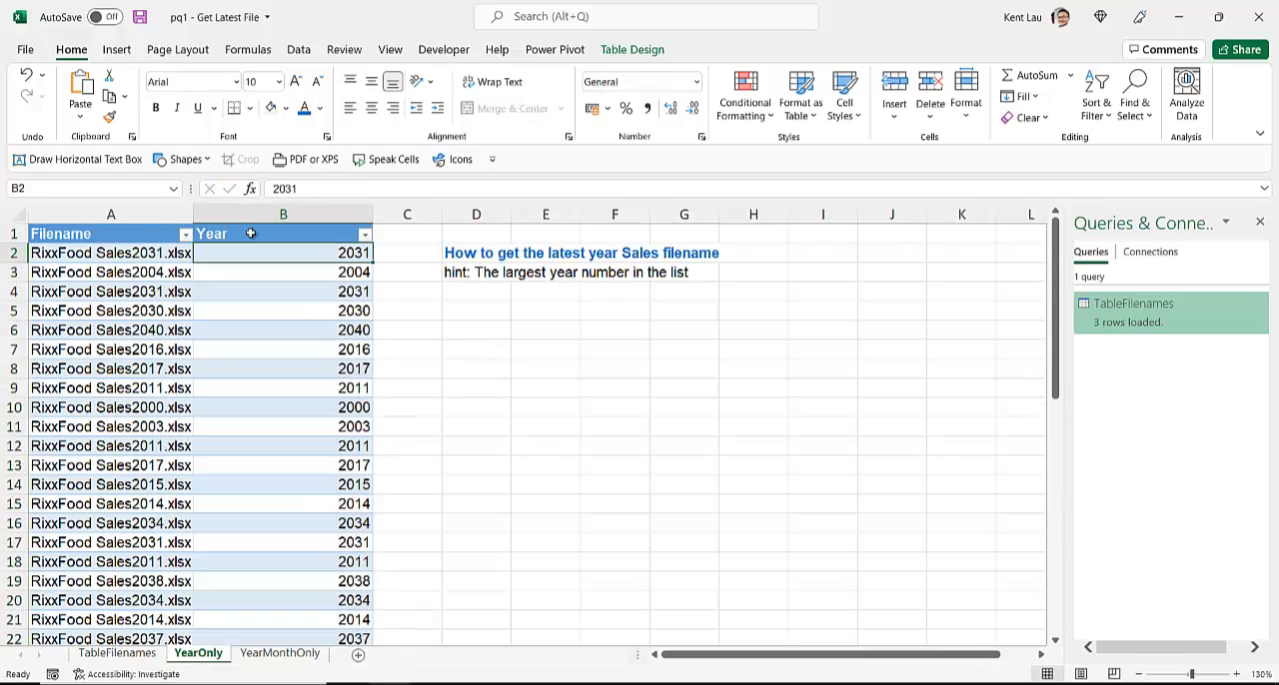
click(365, 235)
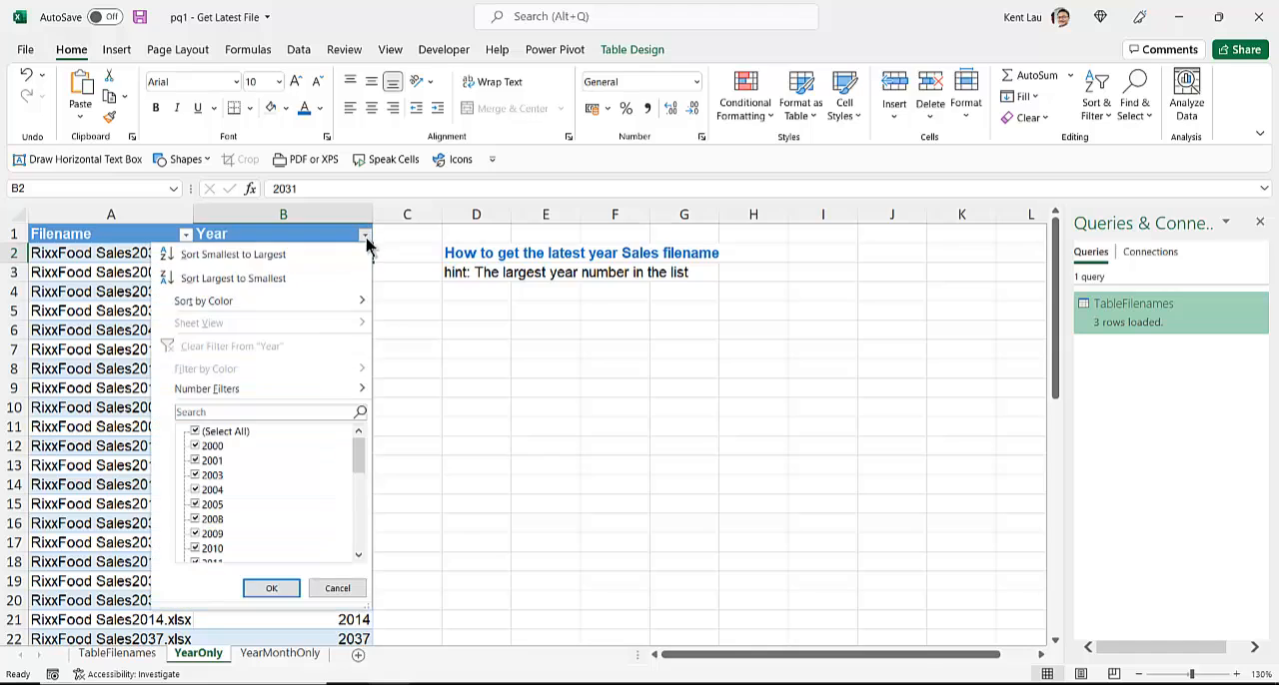
click(253, 279)
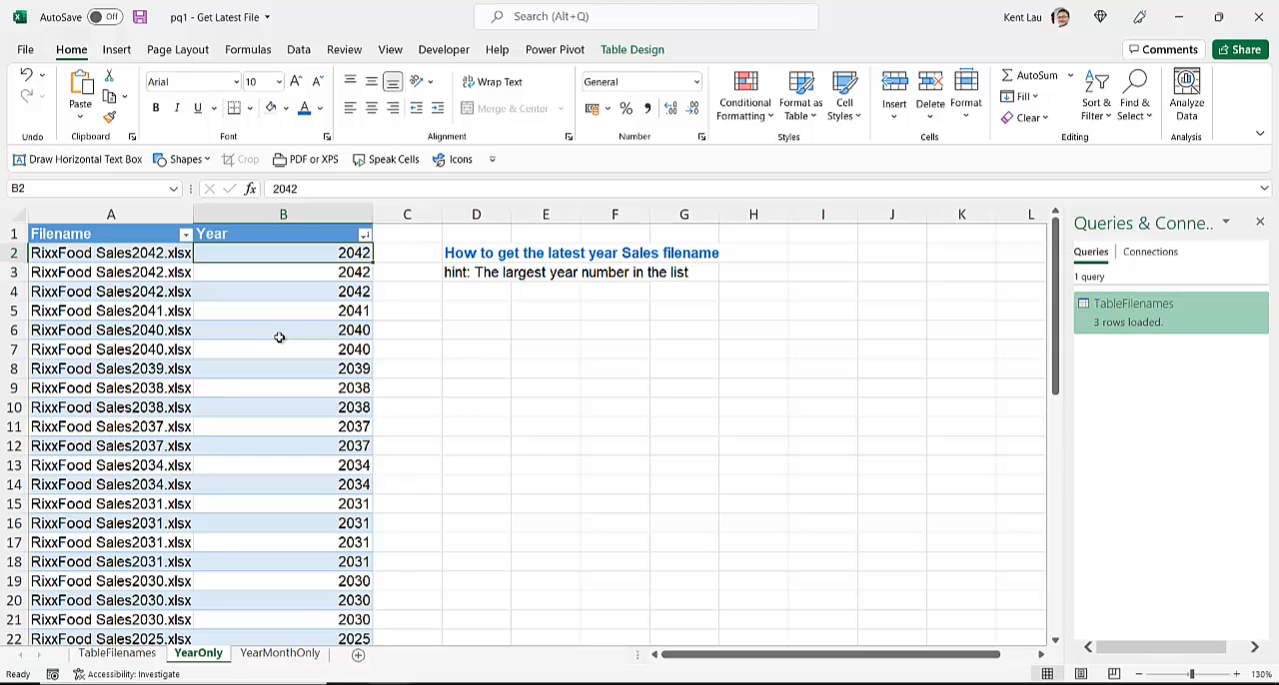
Step: Collapse the ribbon and undo the descending sort of the YearOnly table
double_click(70, 49)
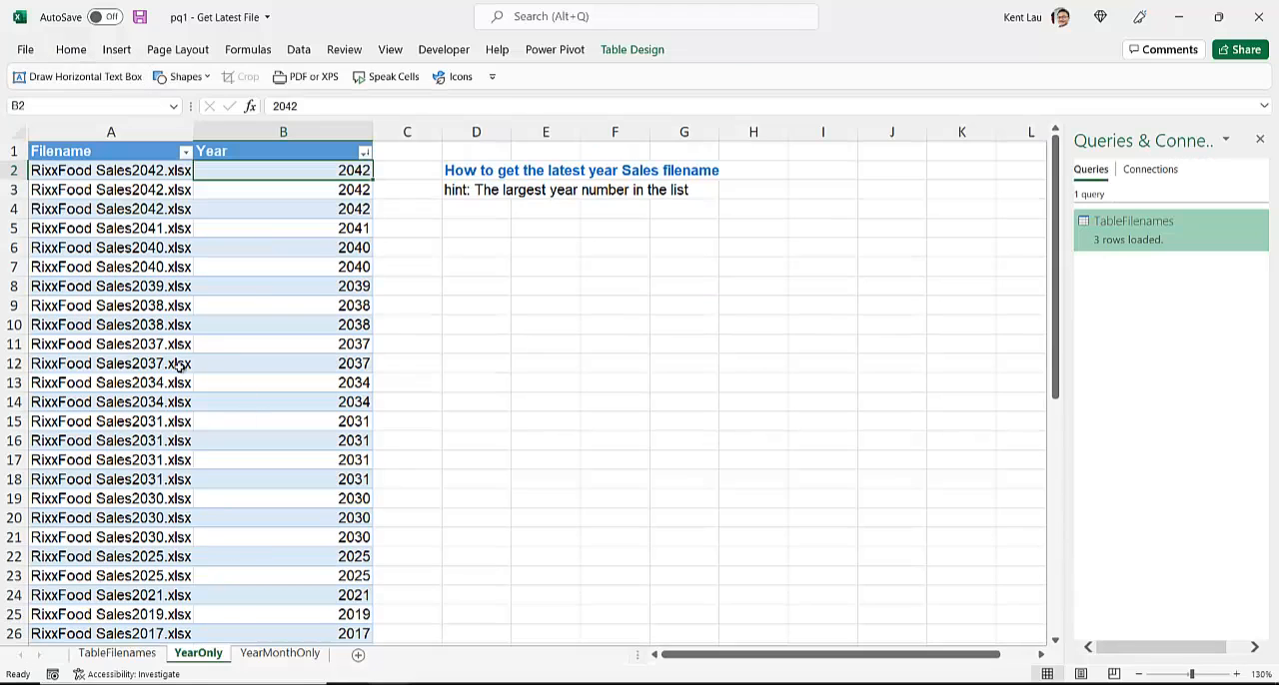
click(223, 289)
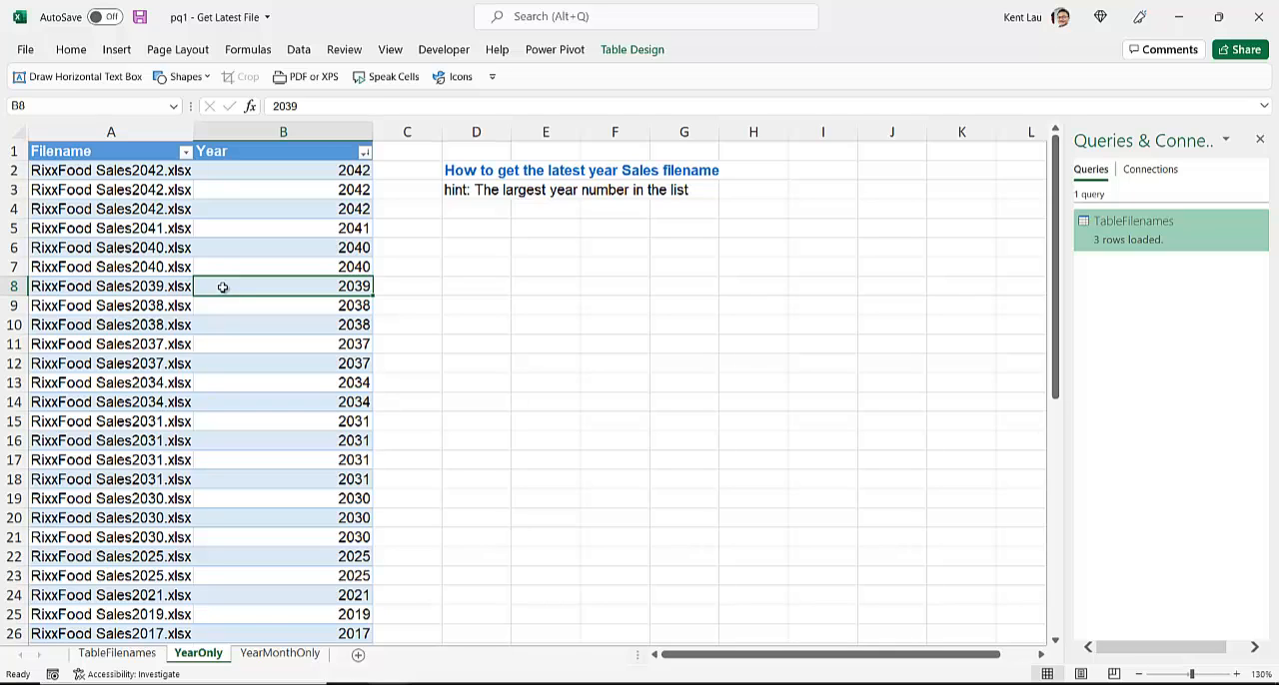
click(130, 204)
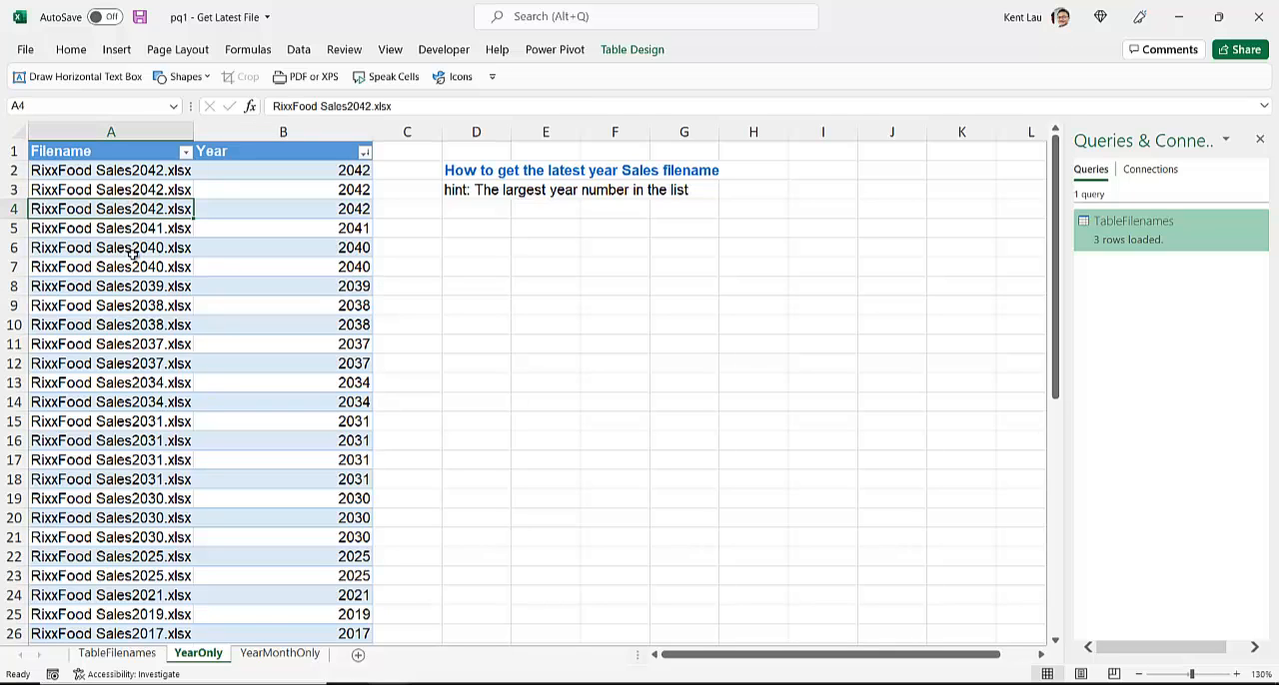
key(ctrl+z)
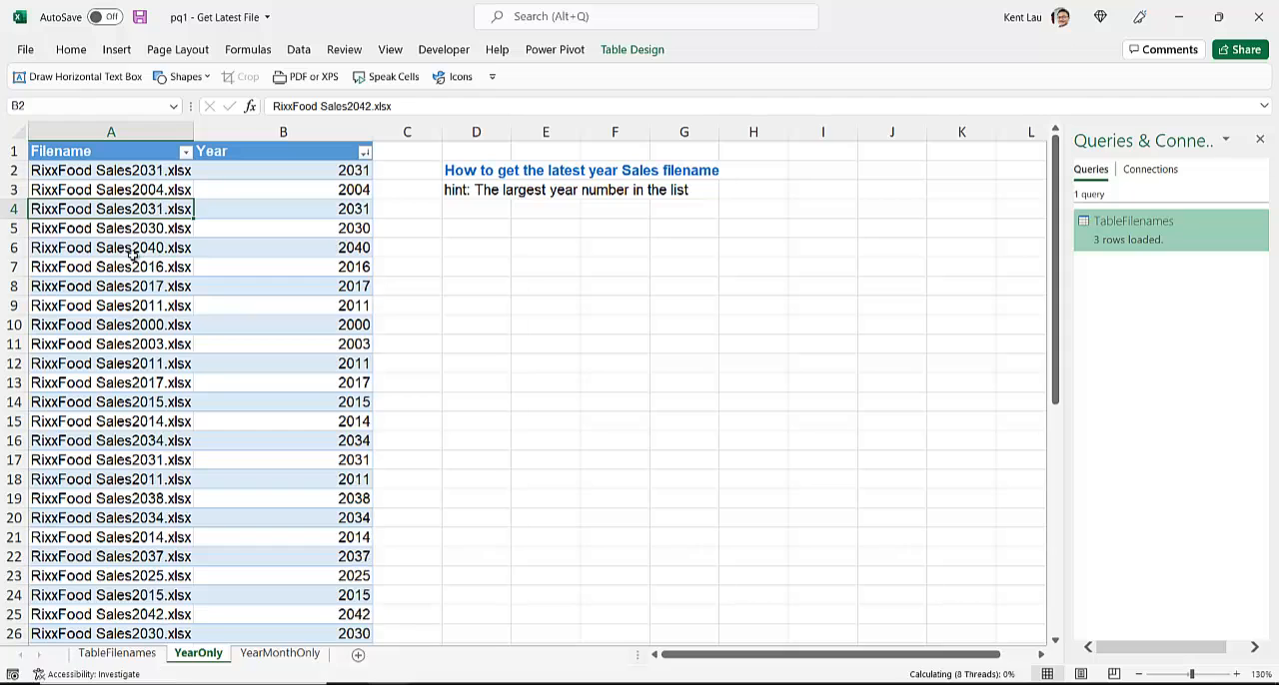
Step: Change the filename in A13 of the YearOnly sheet to RixxFood Sales2047.xlsx
click(134, 254)
click(115, 382)
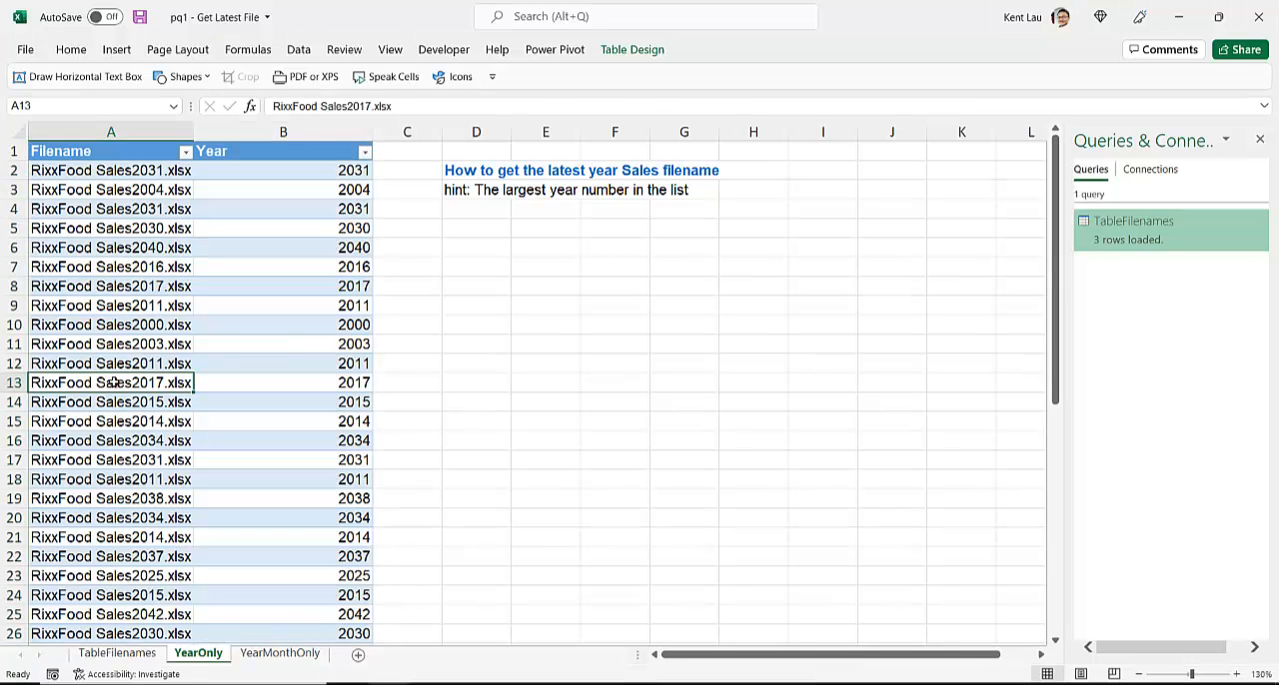
double_click(151, 383)
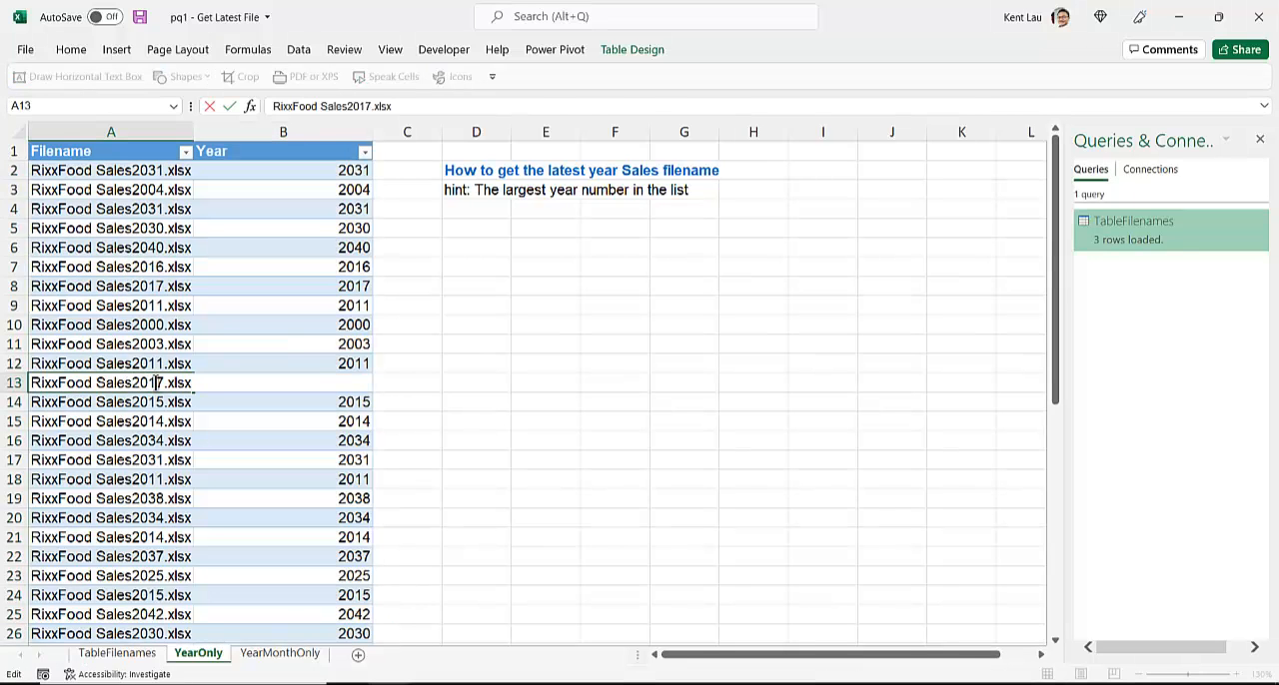
key(BackSpace)
text(4)
key(Return)
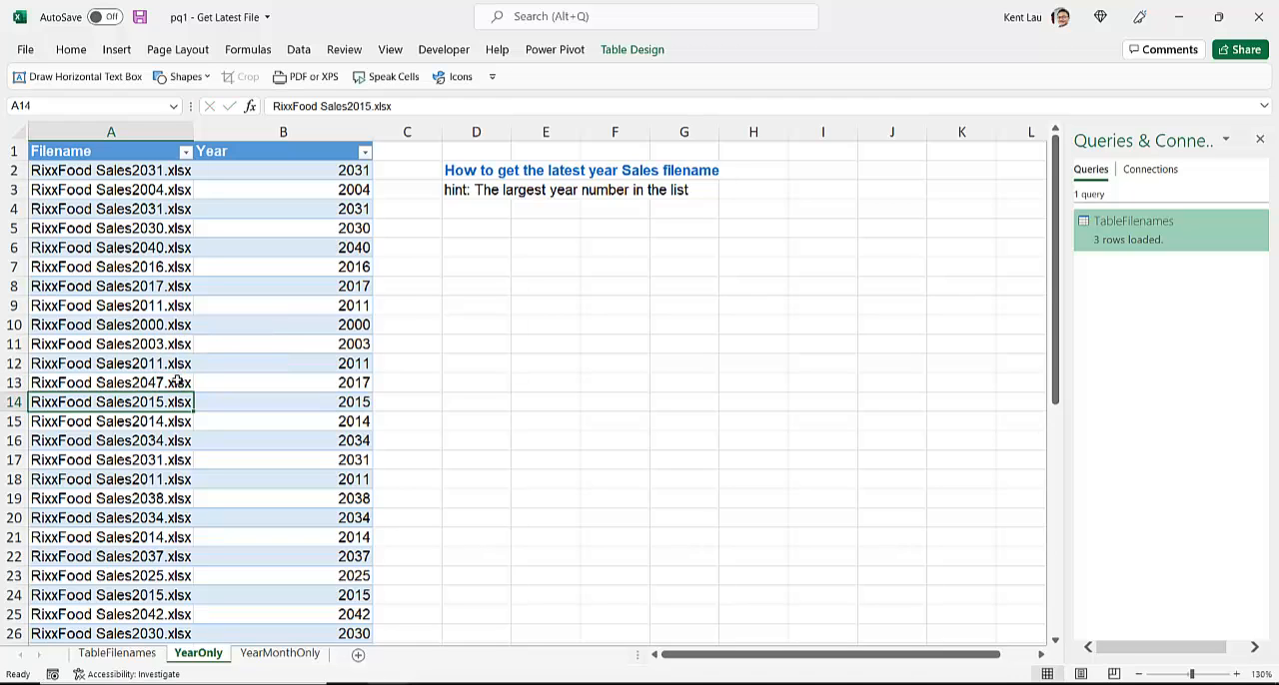
click(177, 382)
click(276, 395)
click(279, 379)
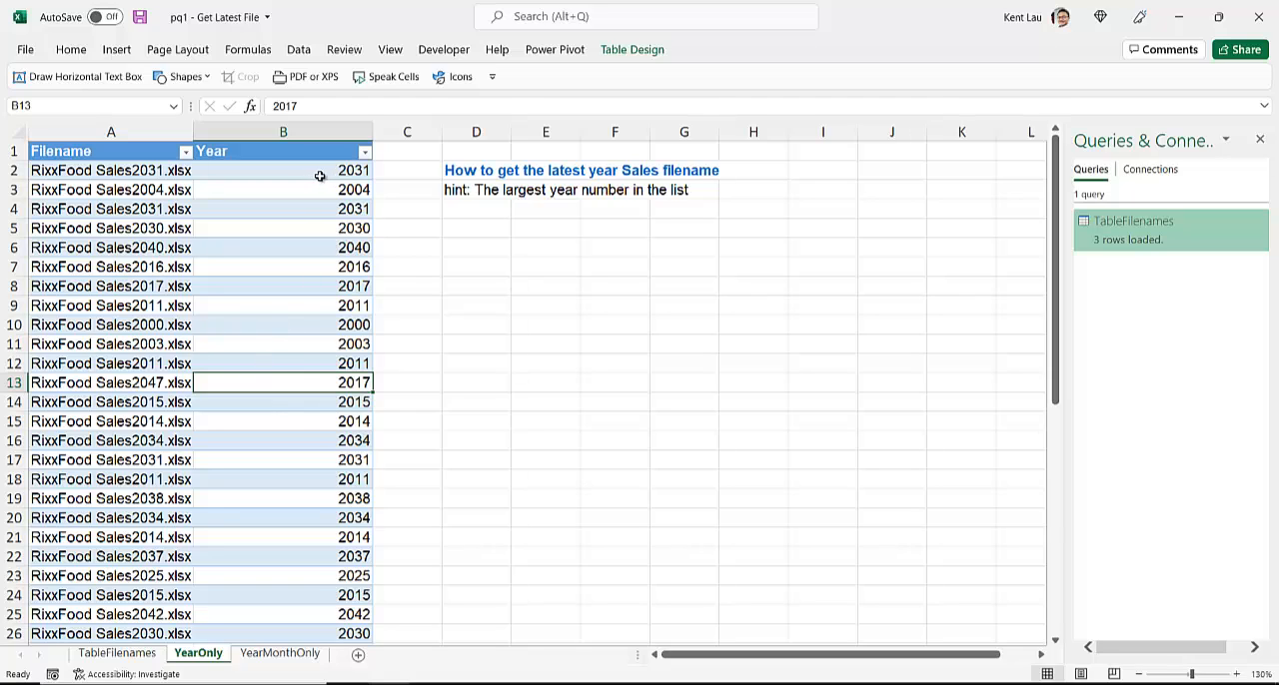
Step: Try to refresh the query table on the TableFilenames sheet
click(117, 654)
right_click(108, 160)
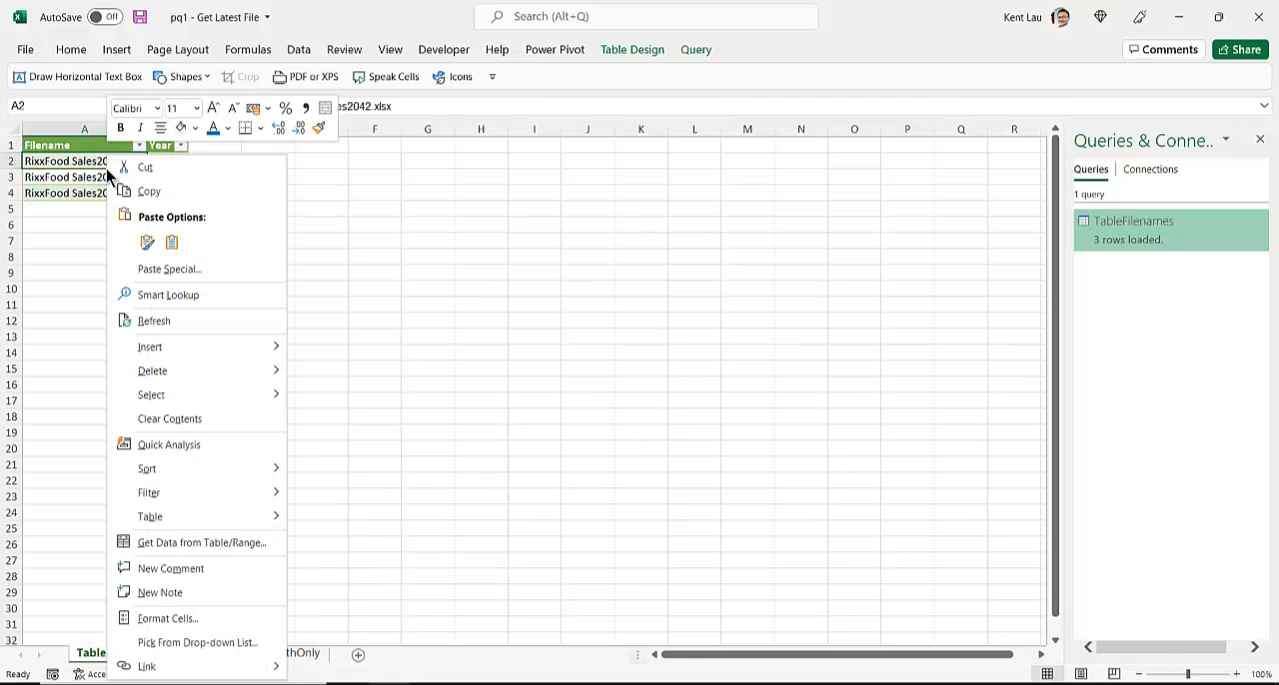
click(160, 320)
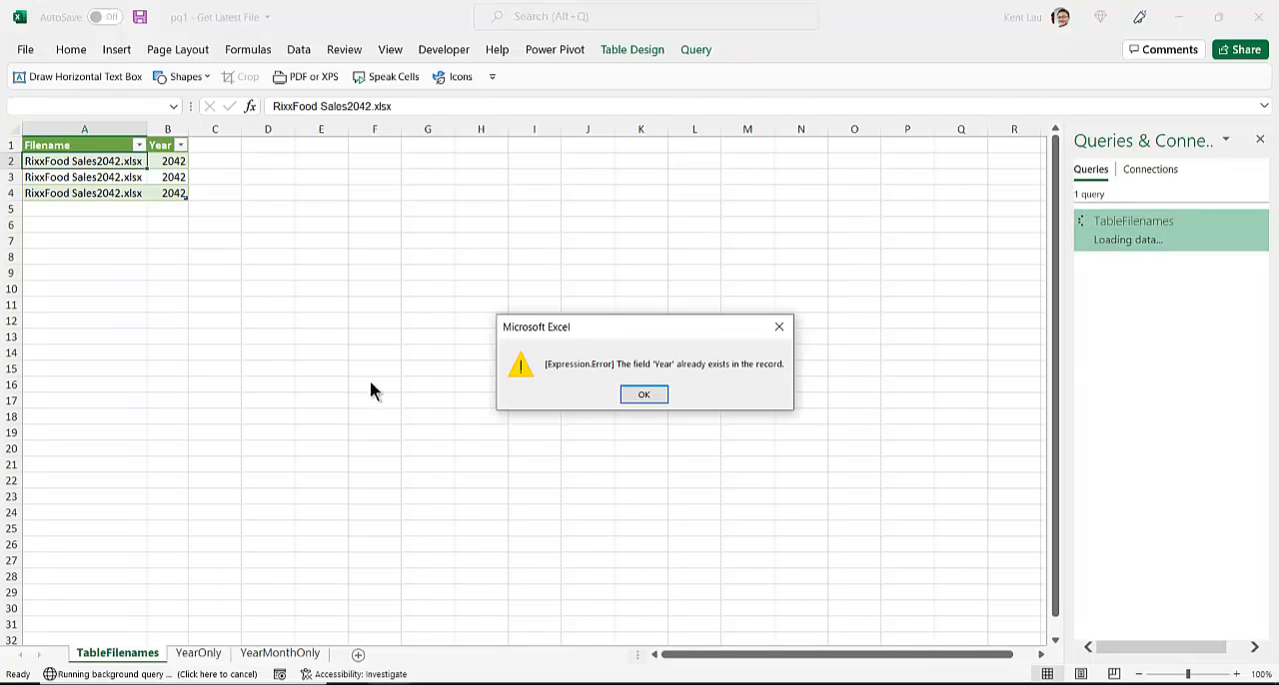
click(644, 395)
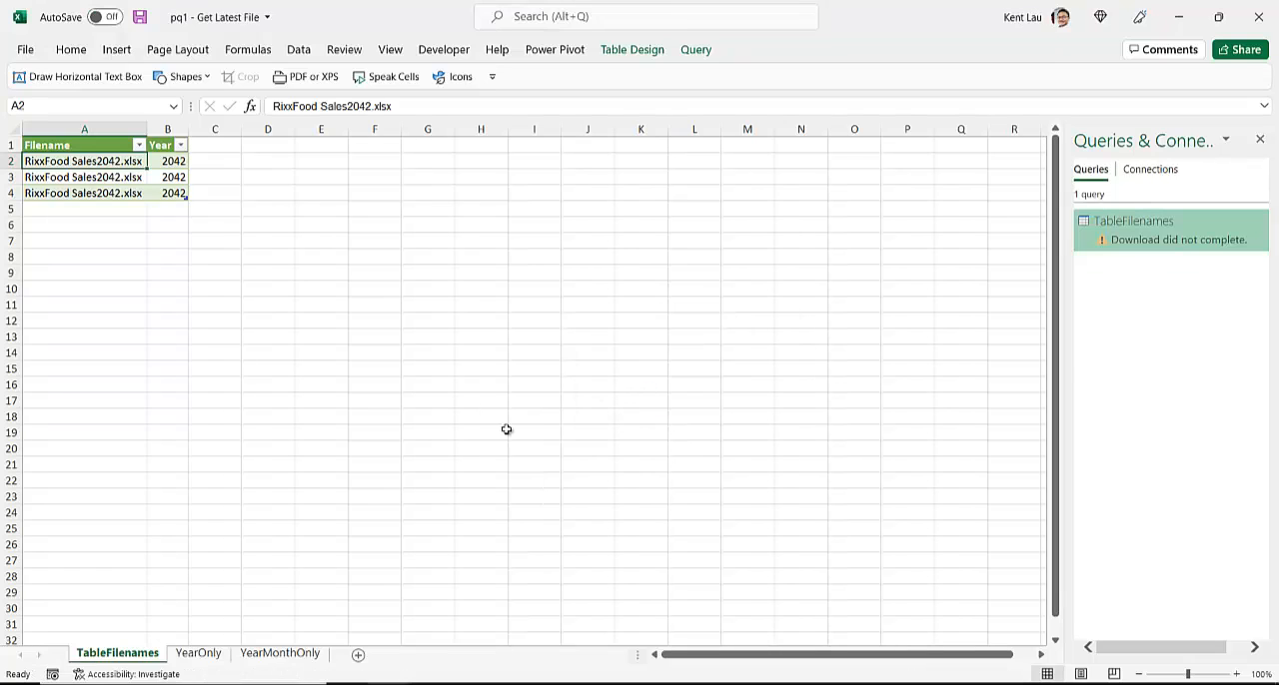
Step: Delete the entire Year column from the YearOnly sheet
click(210, 657)
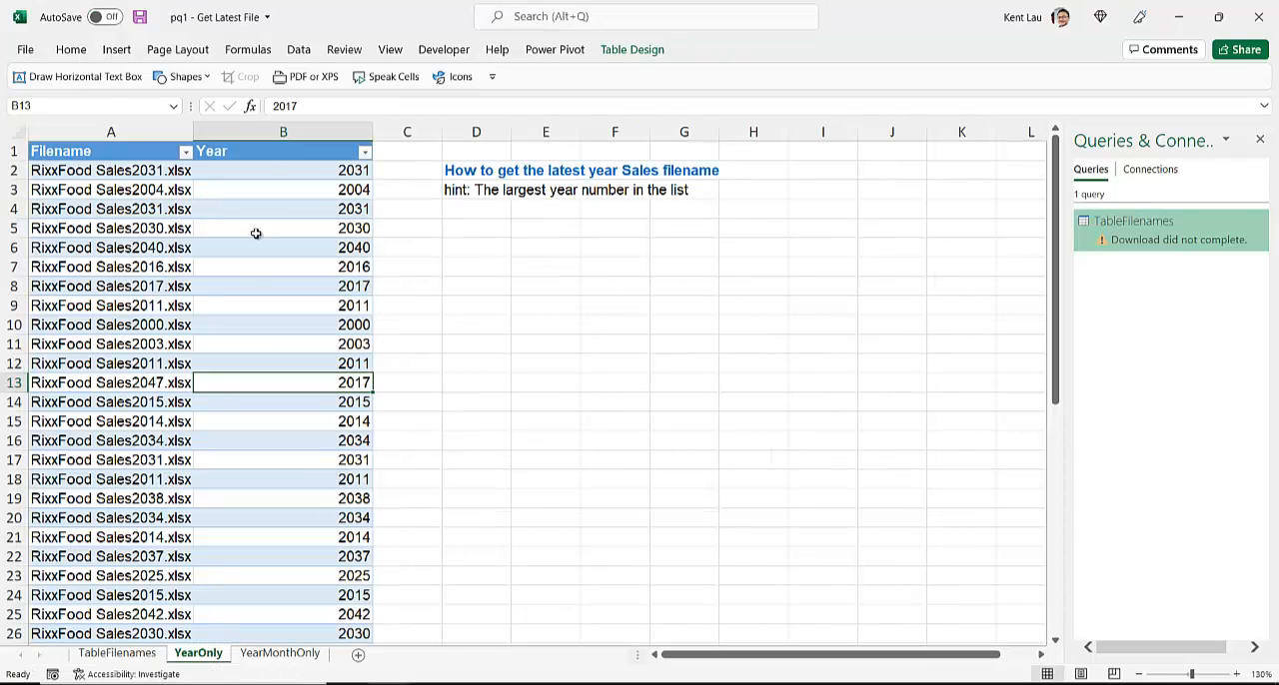
click(273, 131)
right_click(274, 131)
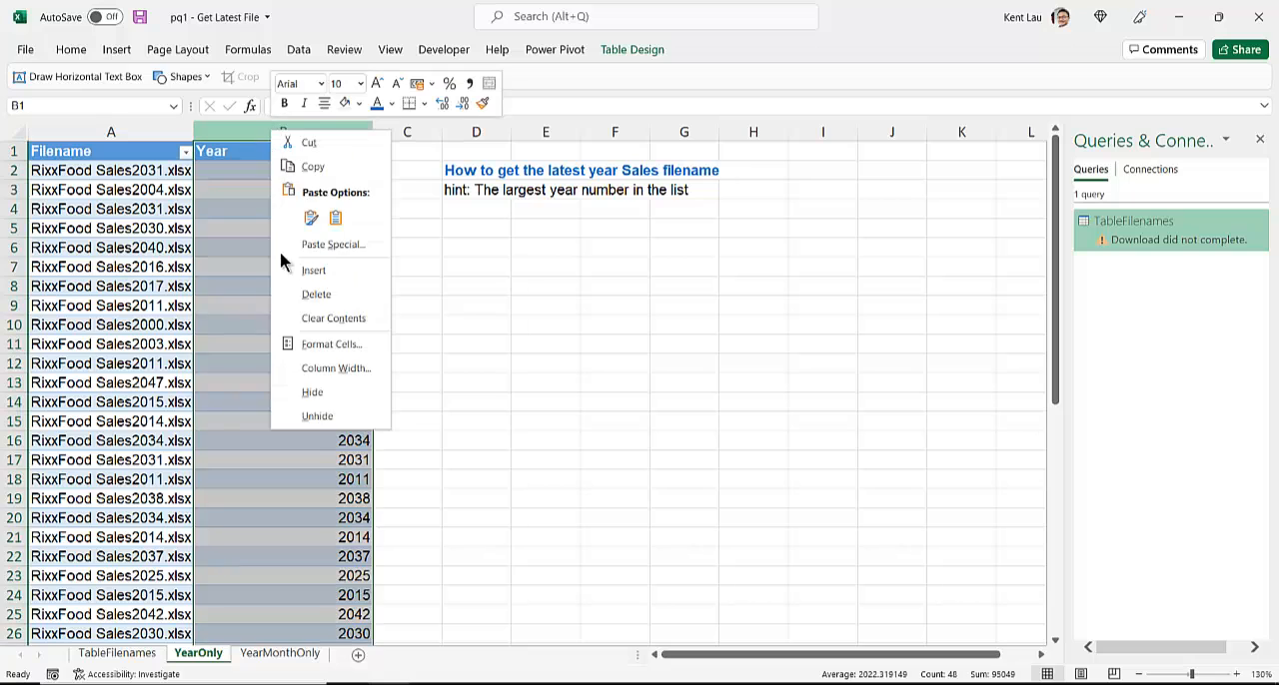
click(316, 293)
Step: Refresh the query output on the TableFilenames sheet with the Year column gone from the source table
click(118, 654)
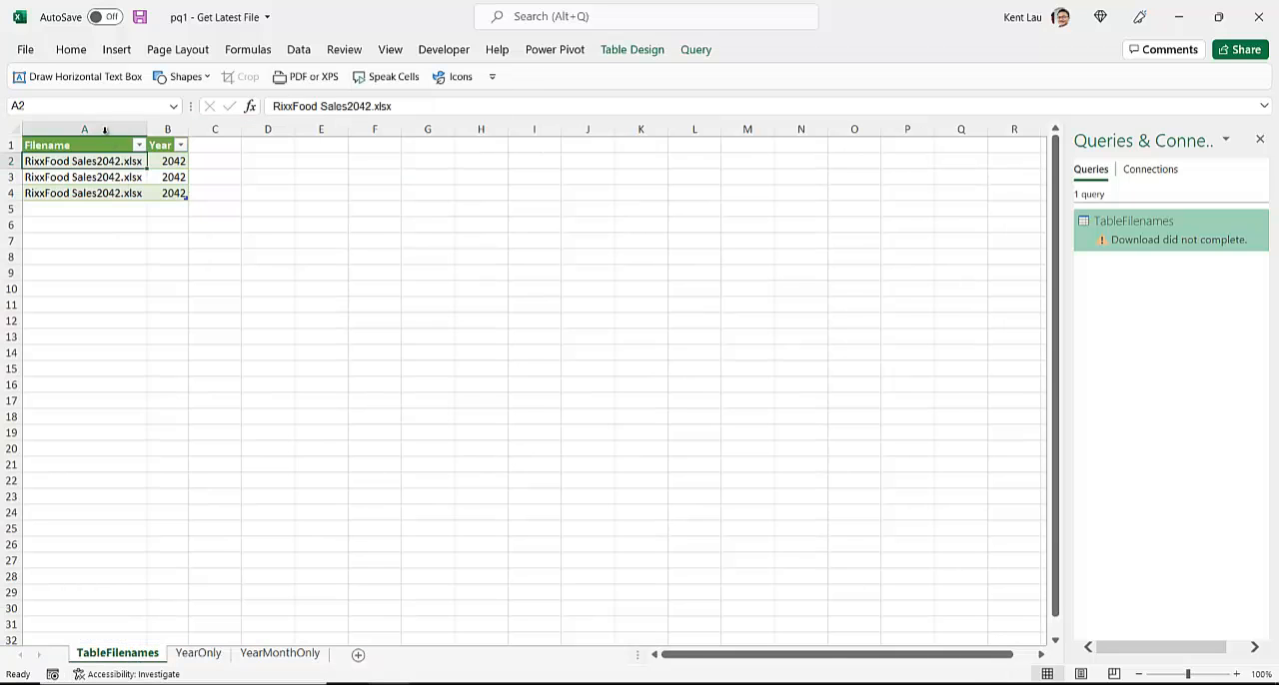
right_click(99, 157)
click(158, 320)
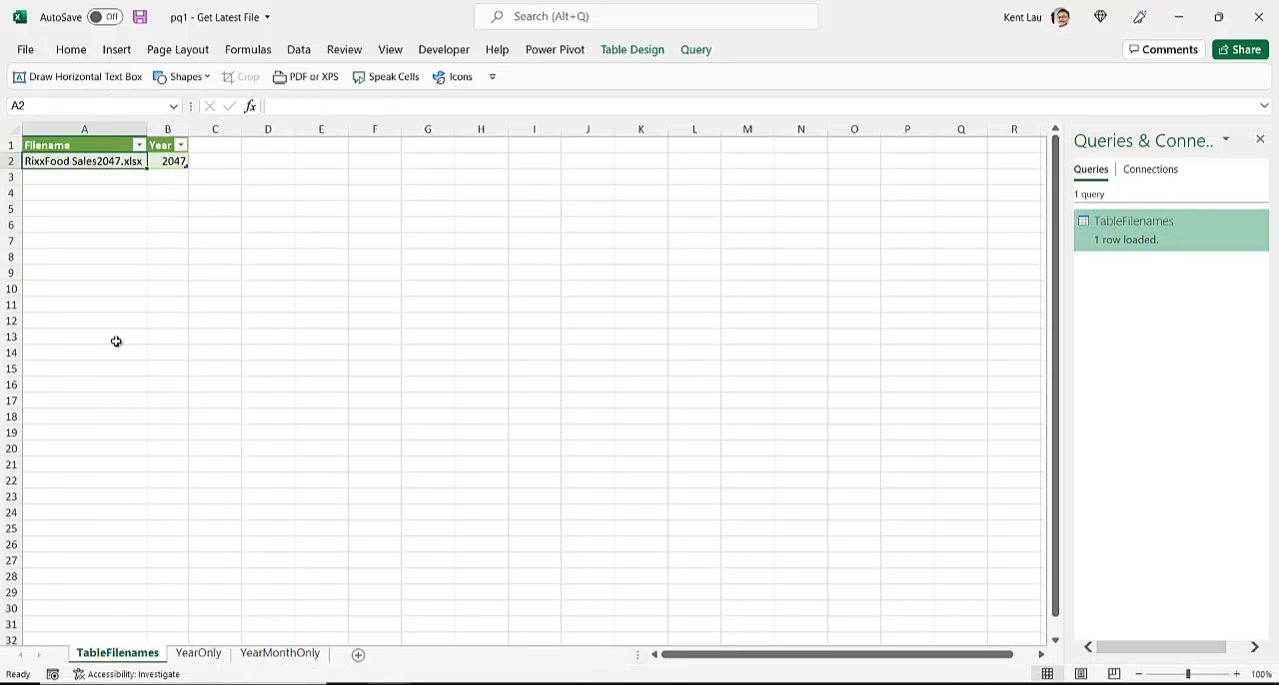
ctrl+scroll(116, 342, up, 3)
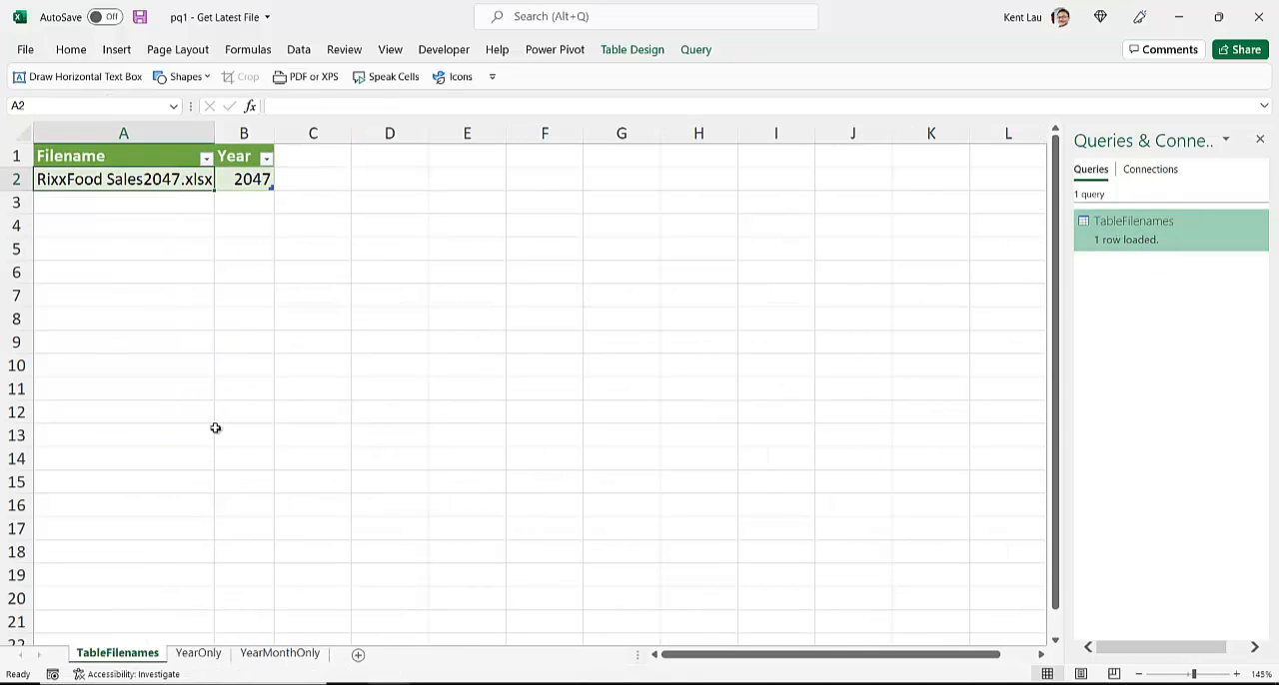
Step: Change the filename in A15 of the YearOnly sheet to RixxFood Sales2049.xlsx
click(212, 655)
click(146, 305)
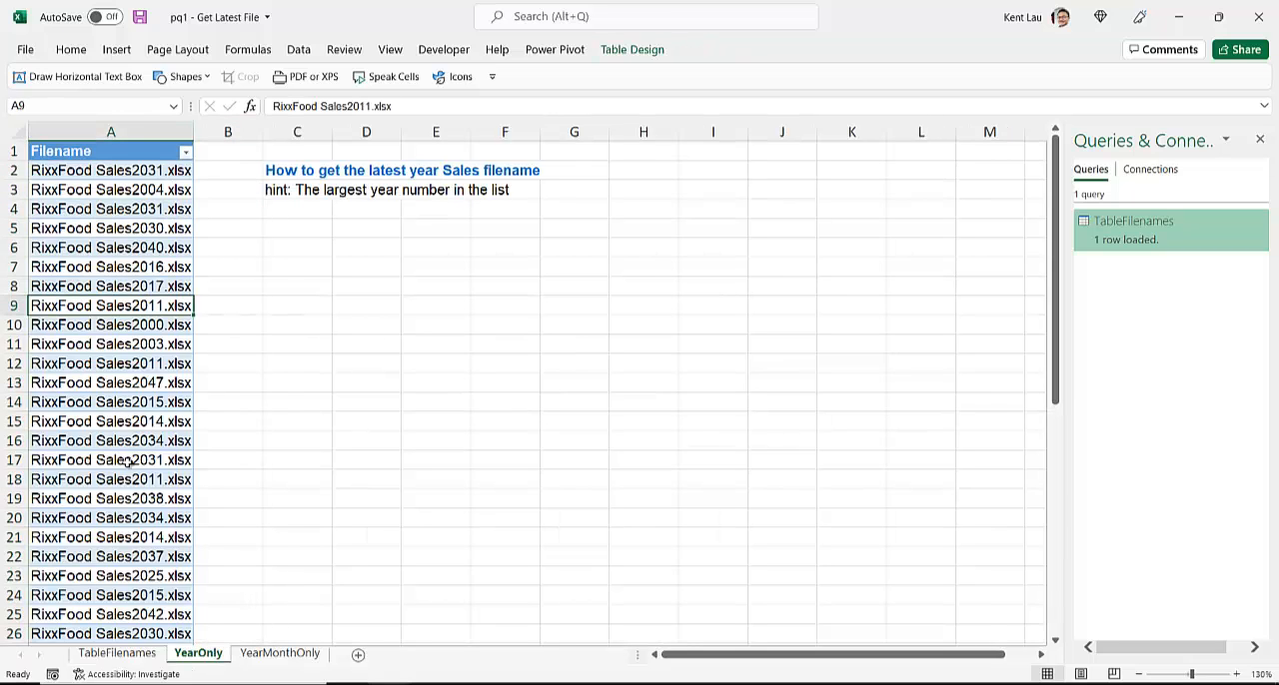
click(128, 459)
click(126, 420)
double_click(151, 421)
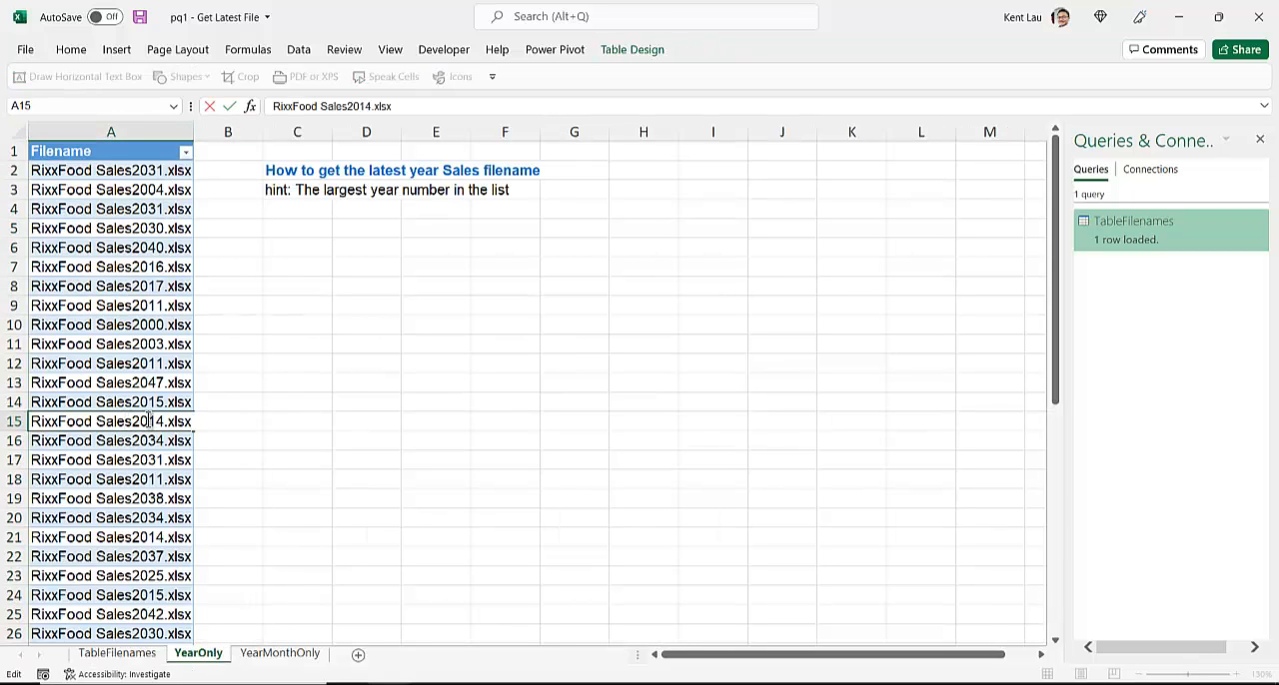
drag(153, 421, 164, 421)
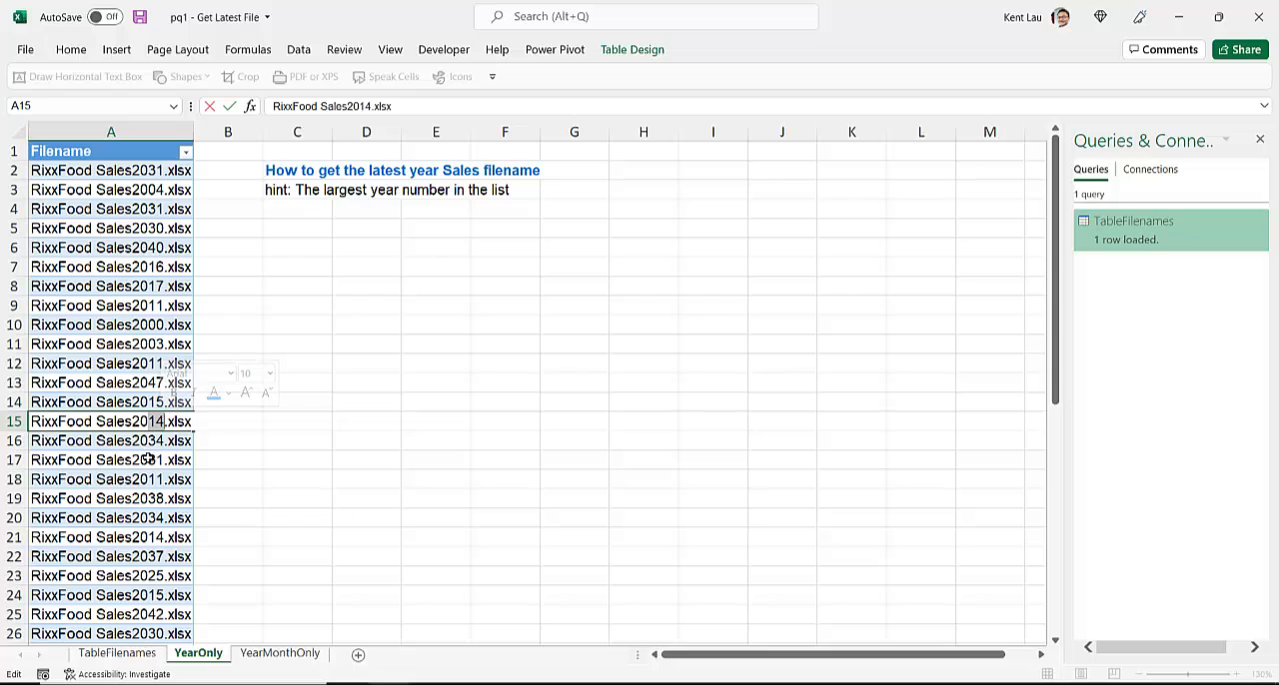
text(49)
key(Return)
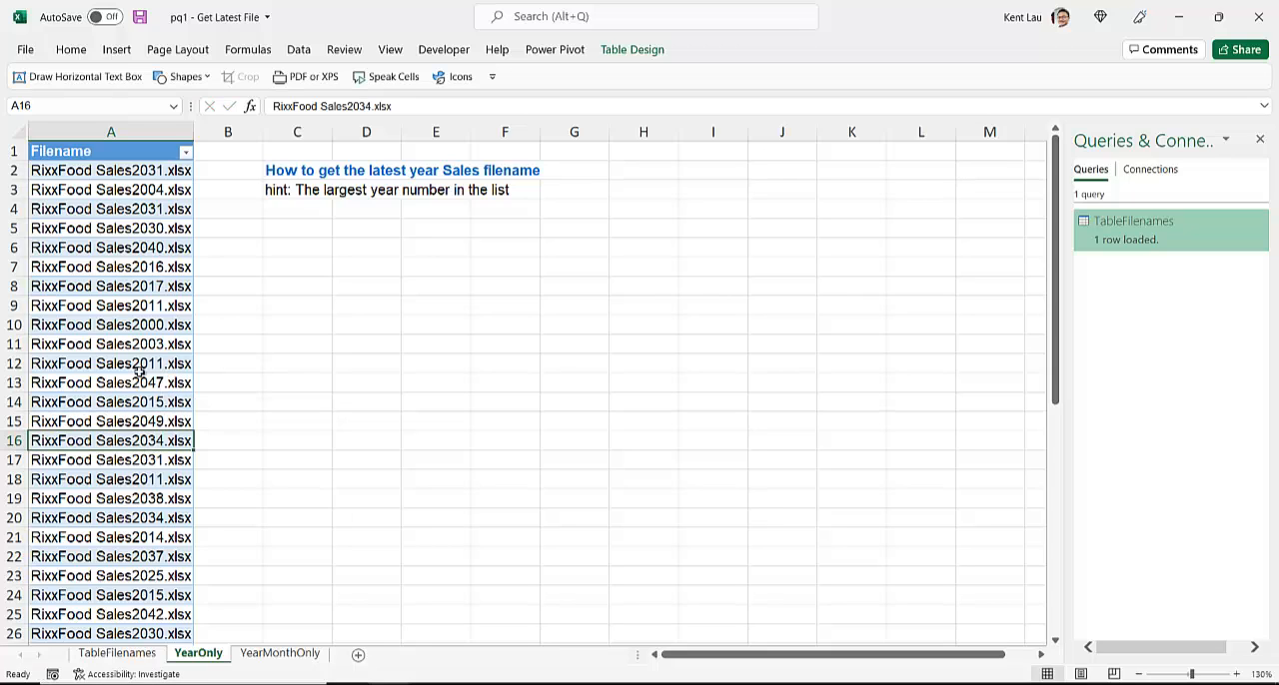
Step: Refresh the TableFilenames query table again to pick up the edited 2049 filename
click(120, 653)
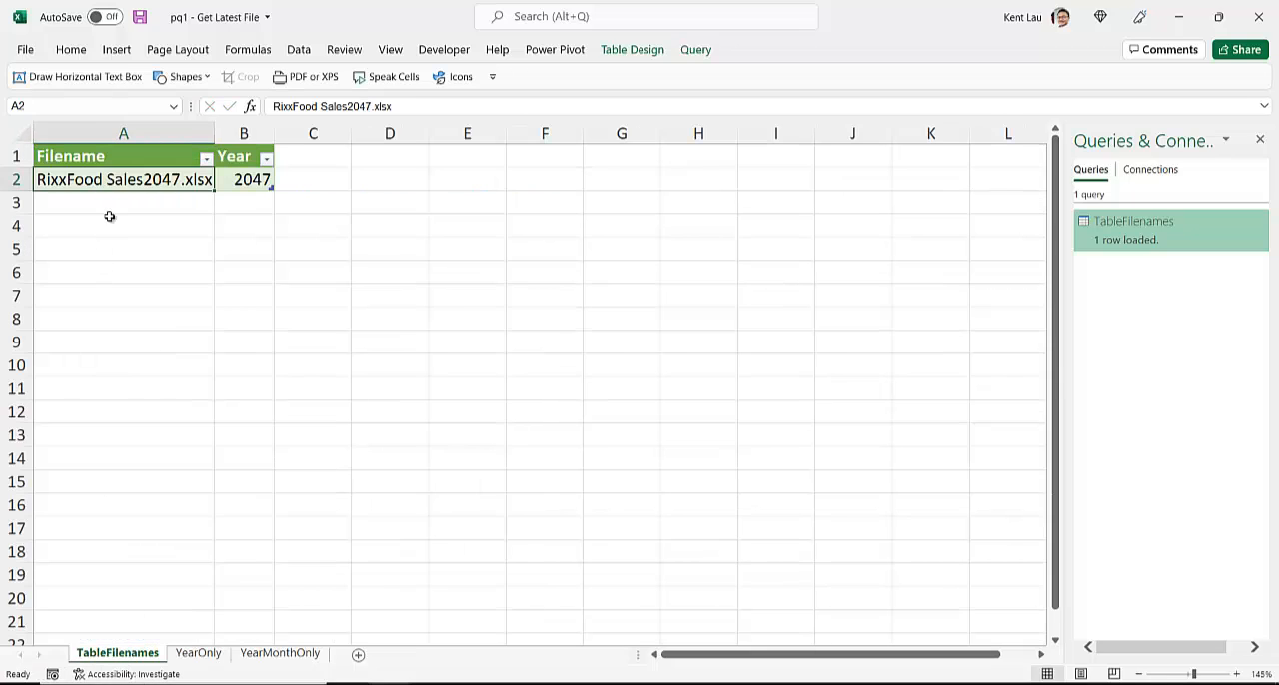
right_click(118, 180)
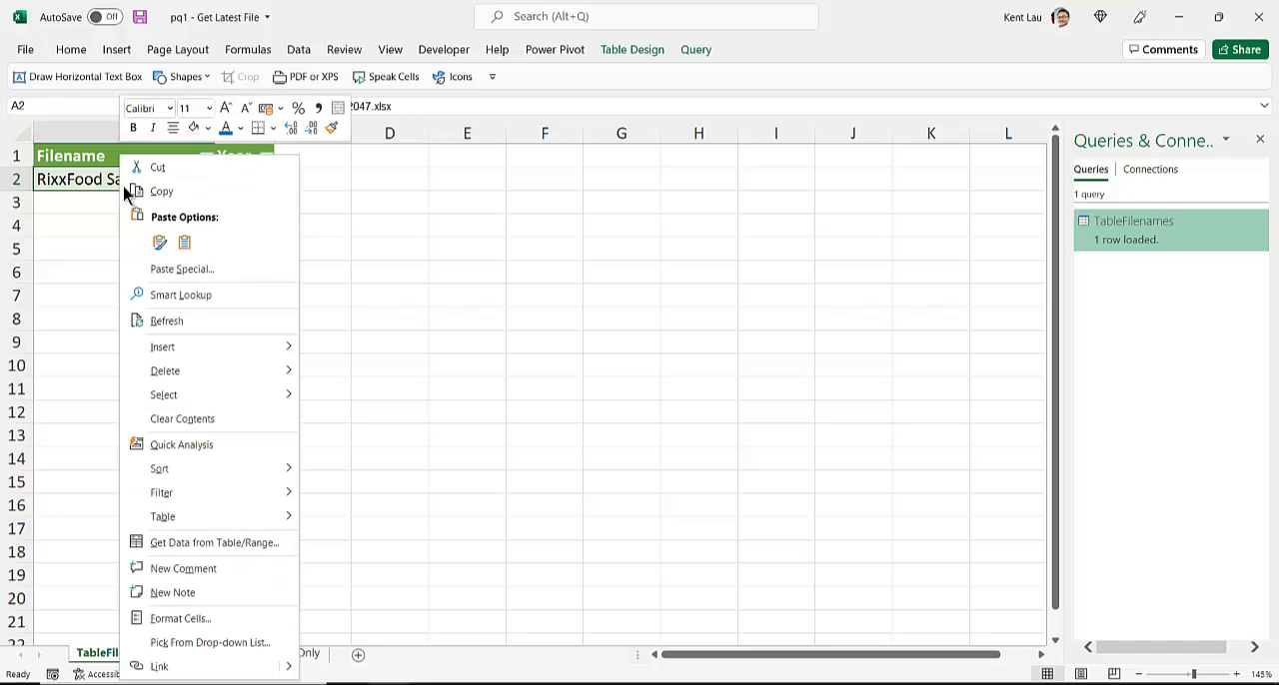
click(182, 318)
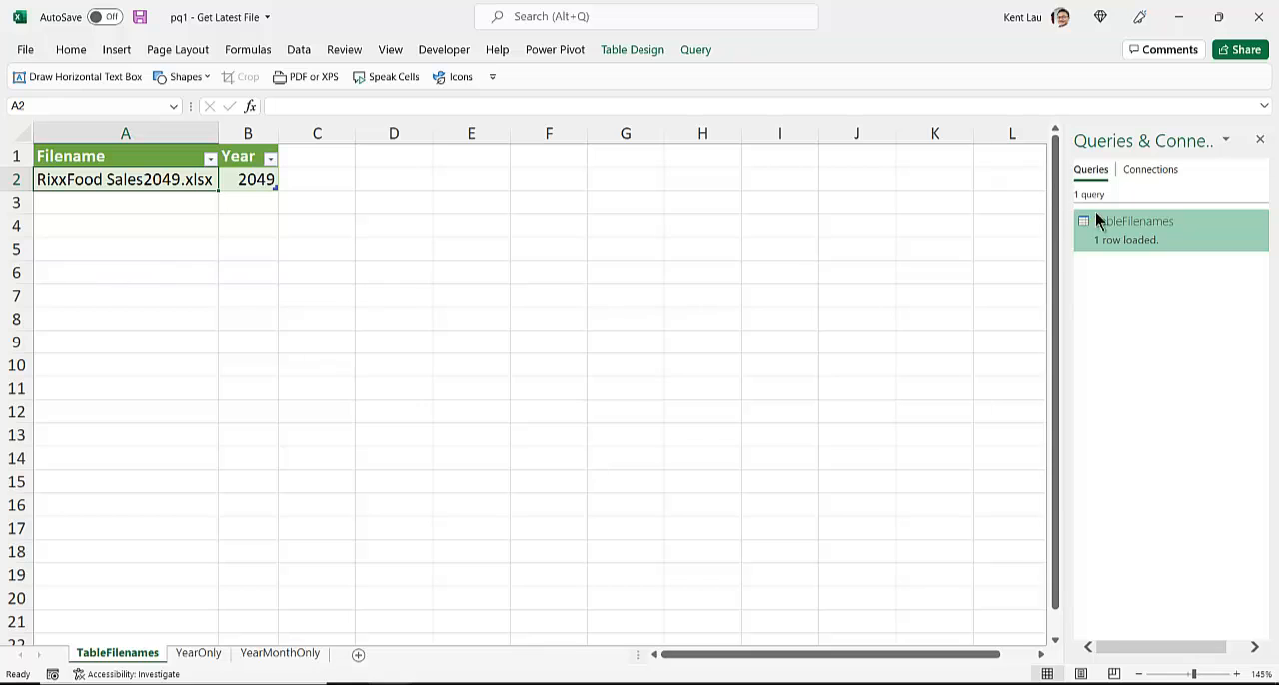
Step: Open the TableFilenames query in Power Query Editor and examine its Added Custom formula, Renamed Columns and Changed Type1 steps
mouse_move(1148, 238)
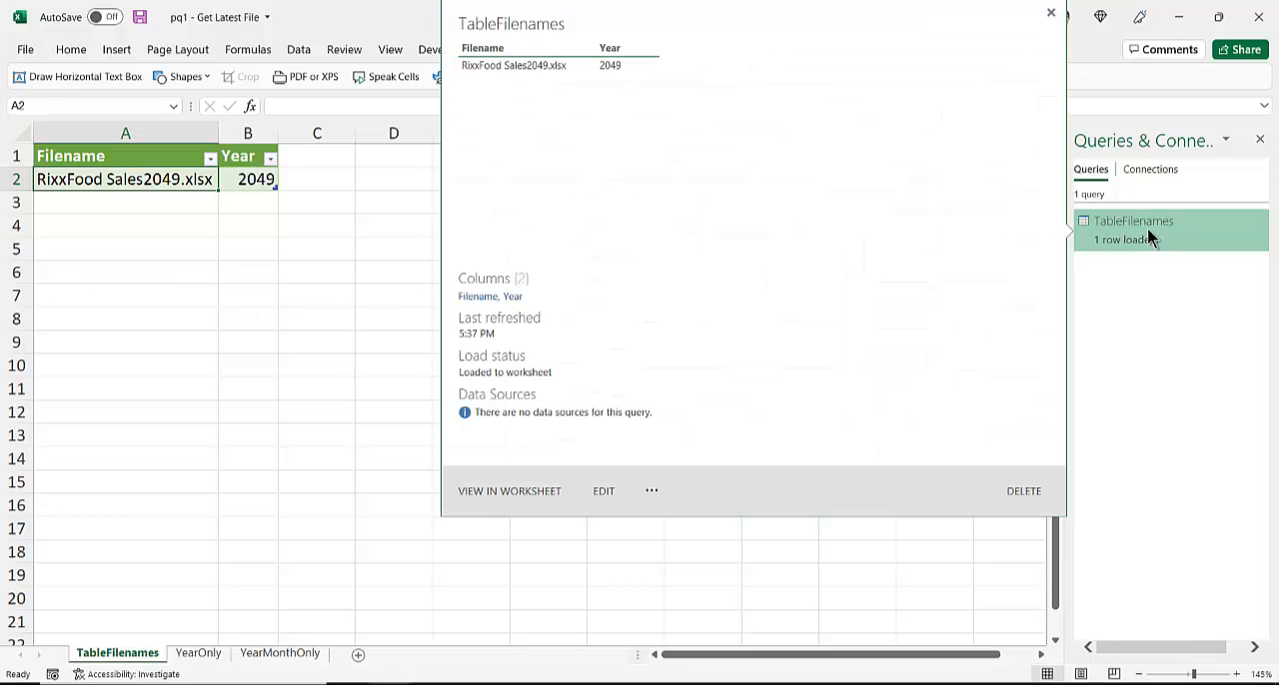
double_click(1148, 232)
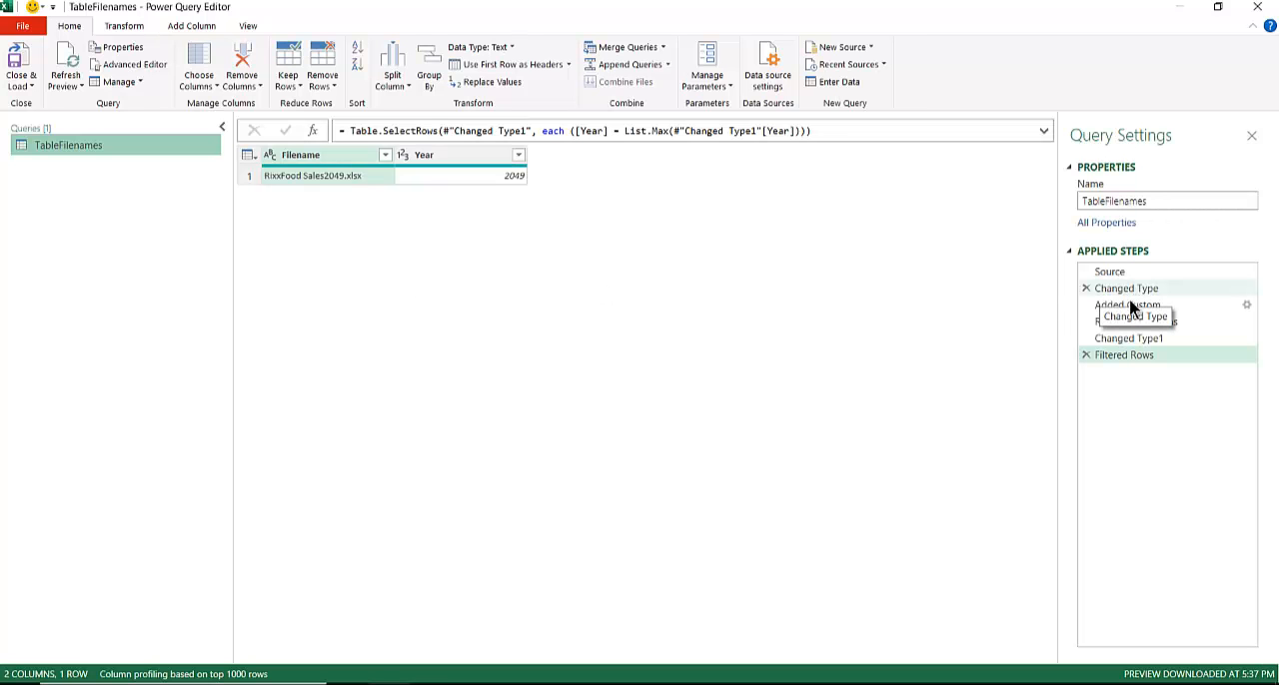
click(1130, 306)
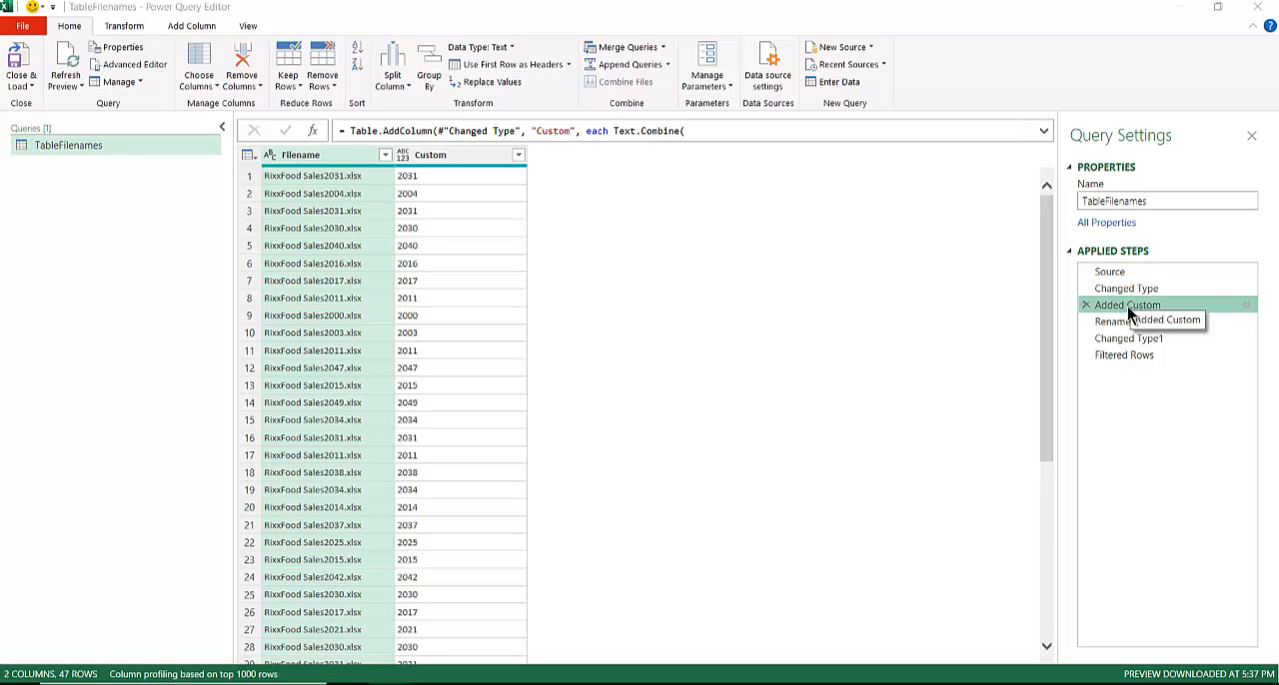
double_click(1126, 307)
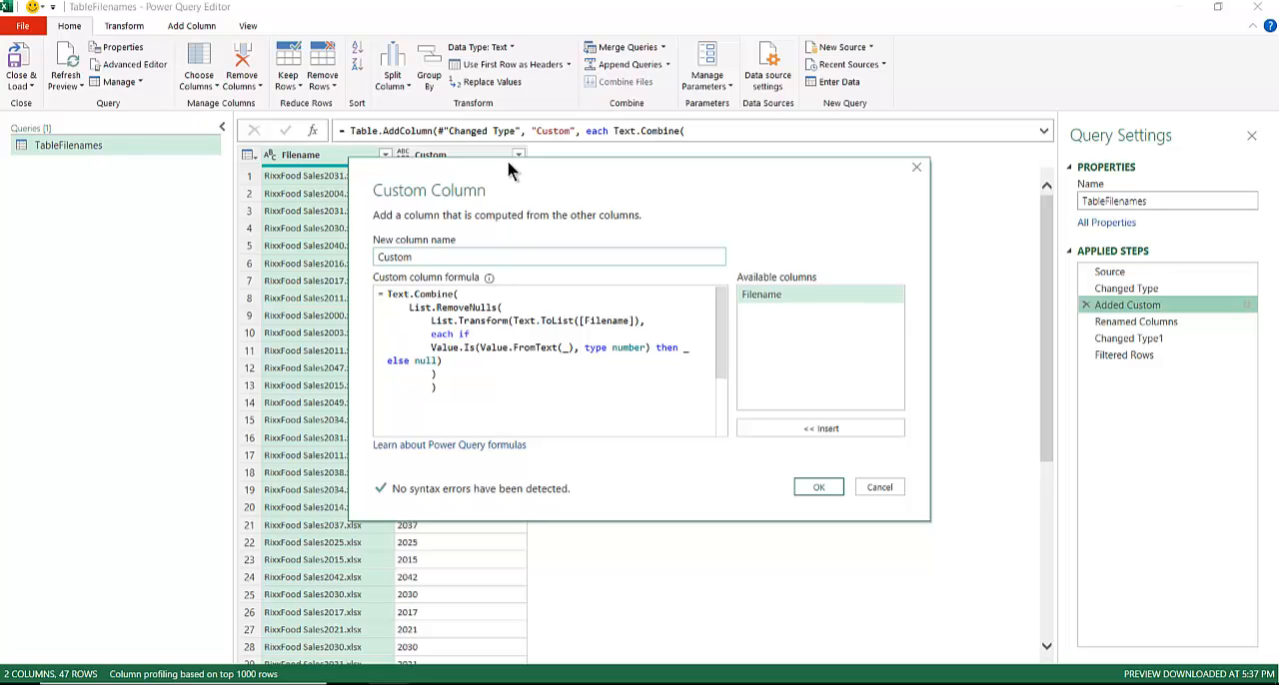
drag(507, 160, 700, 167)
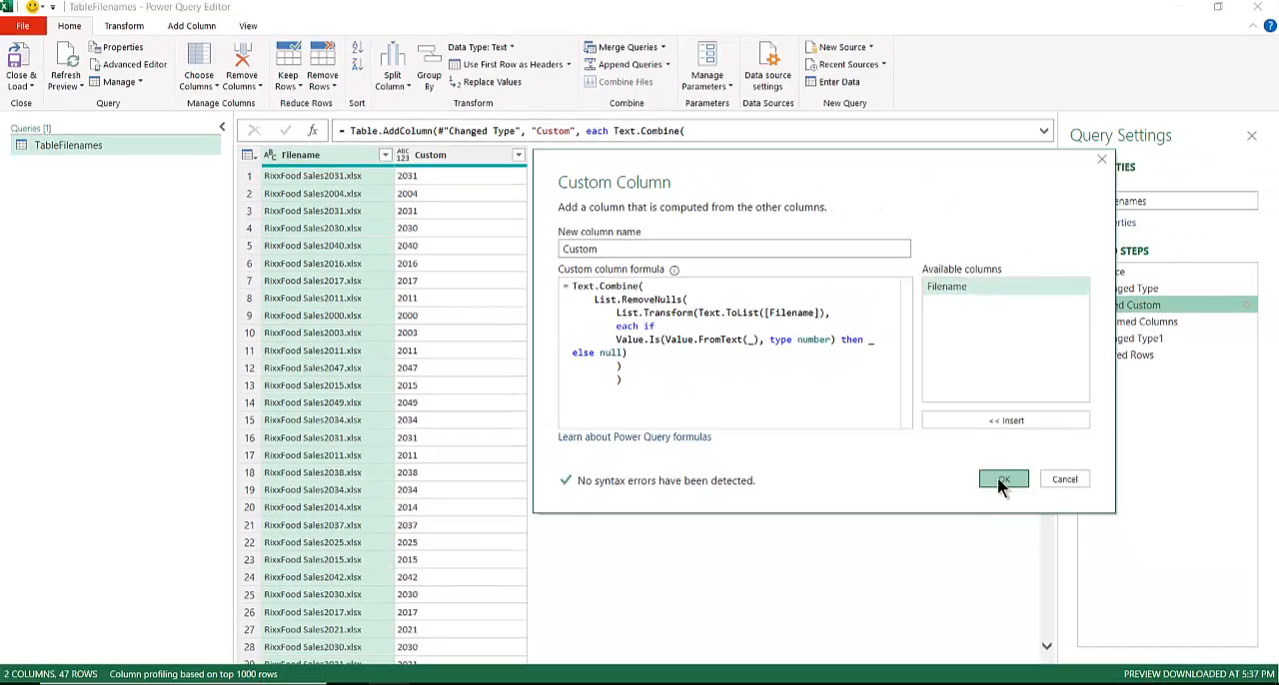
click(1231, 567)
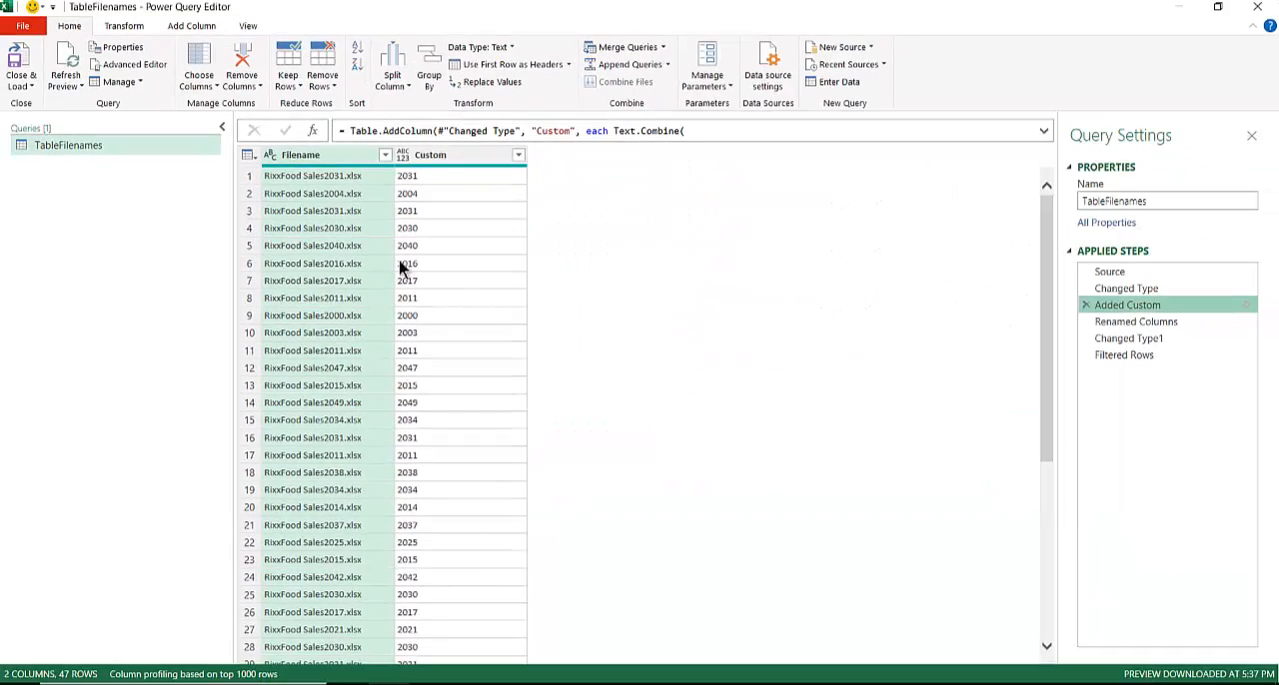
click(1139, 328)
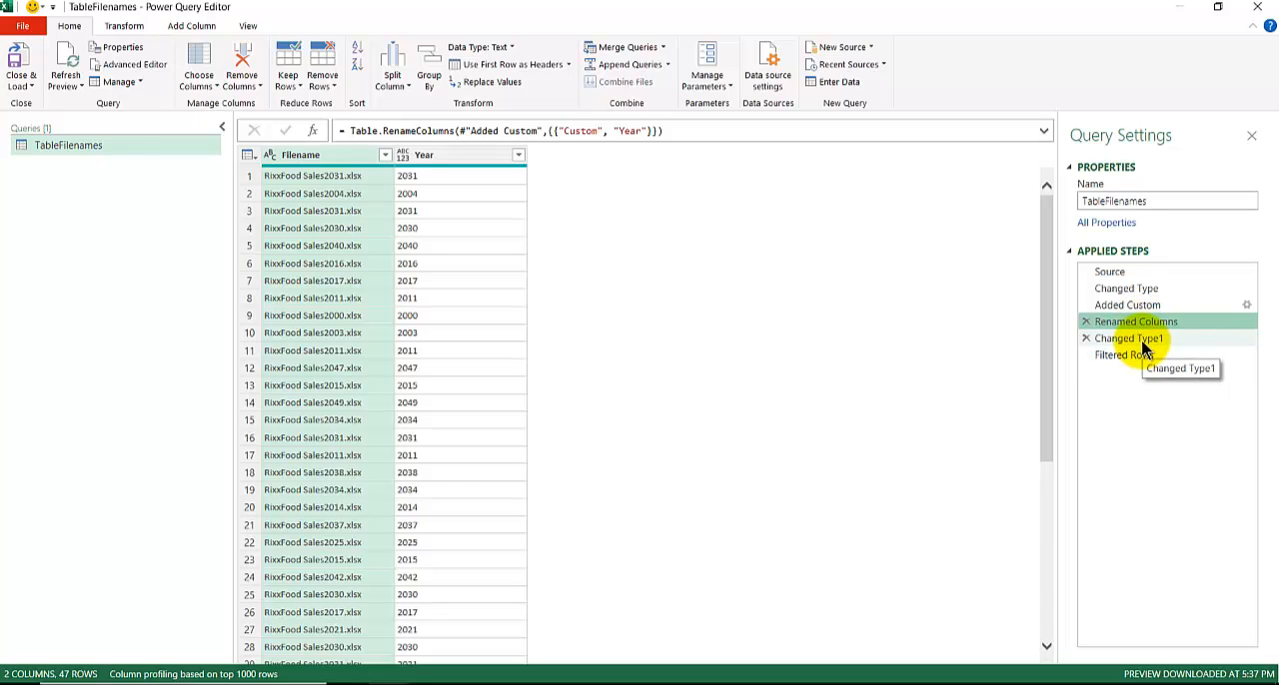
click(1143, 344)
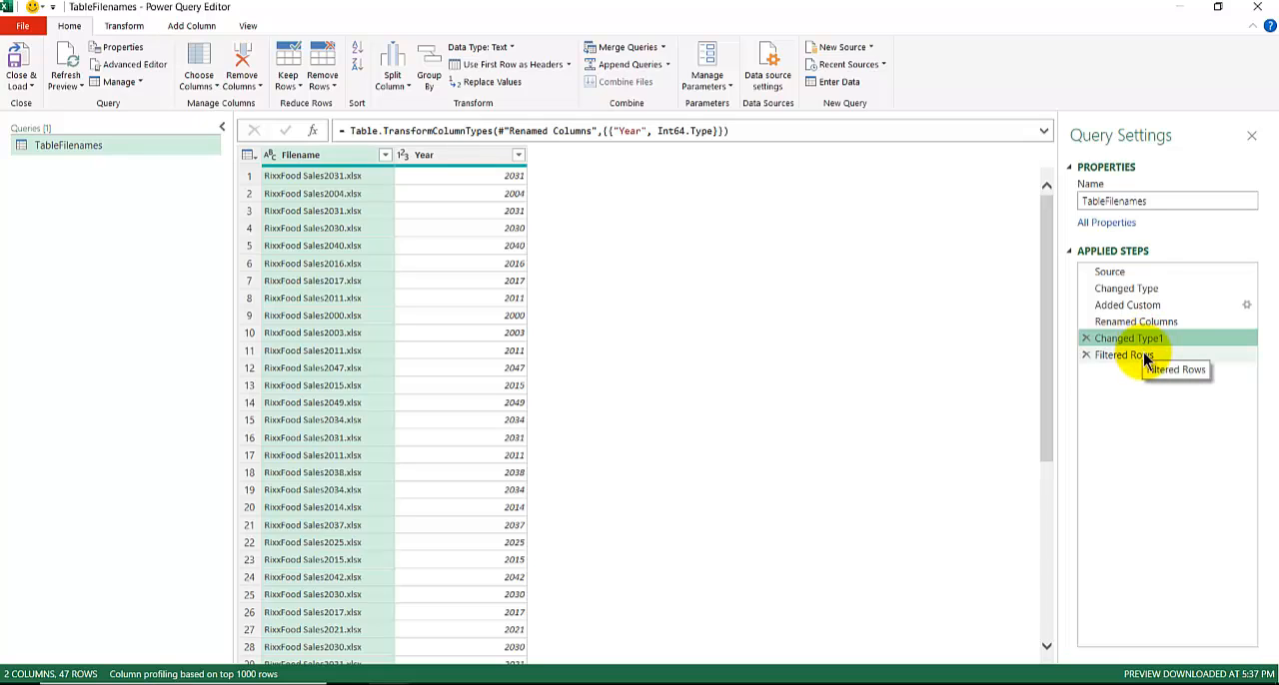
click(515, 155)
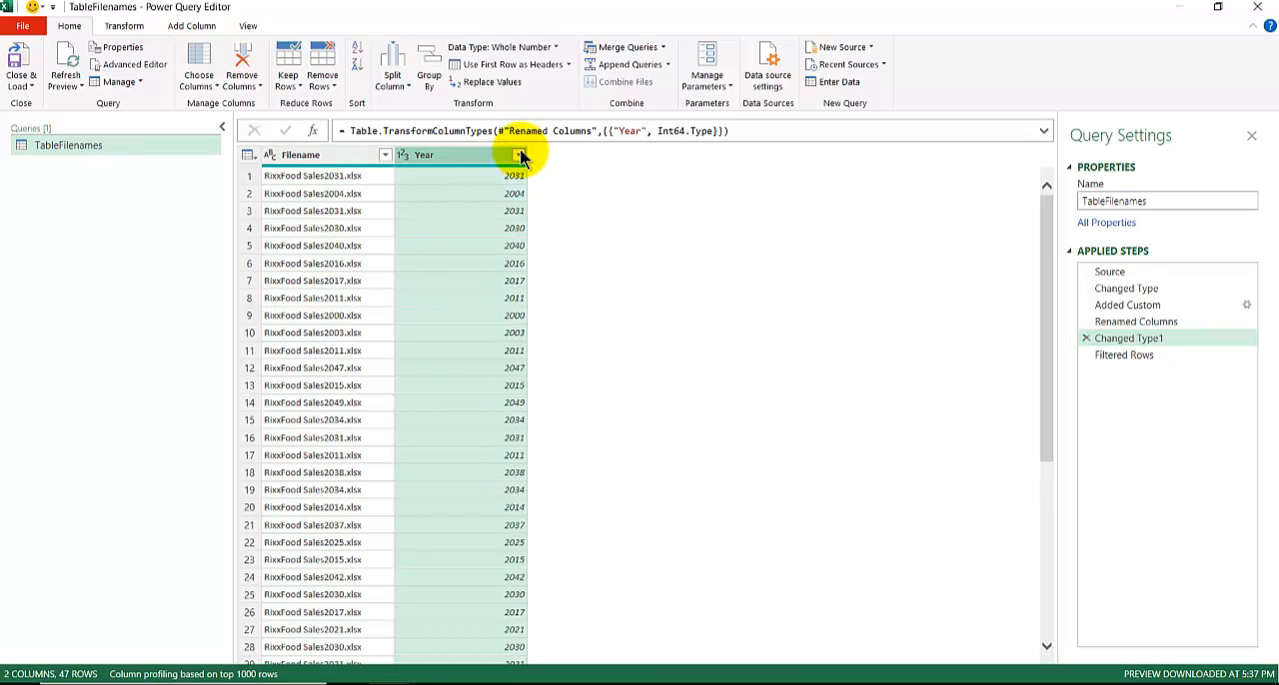
click(519, 155)
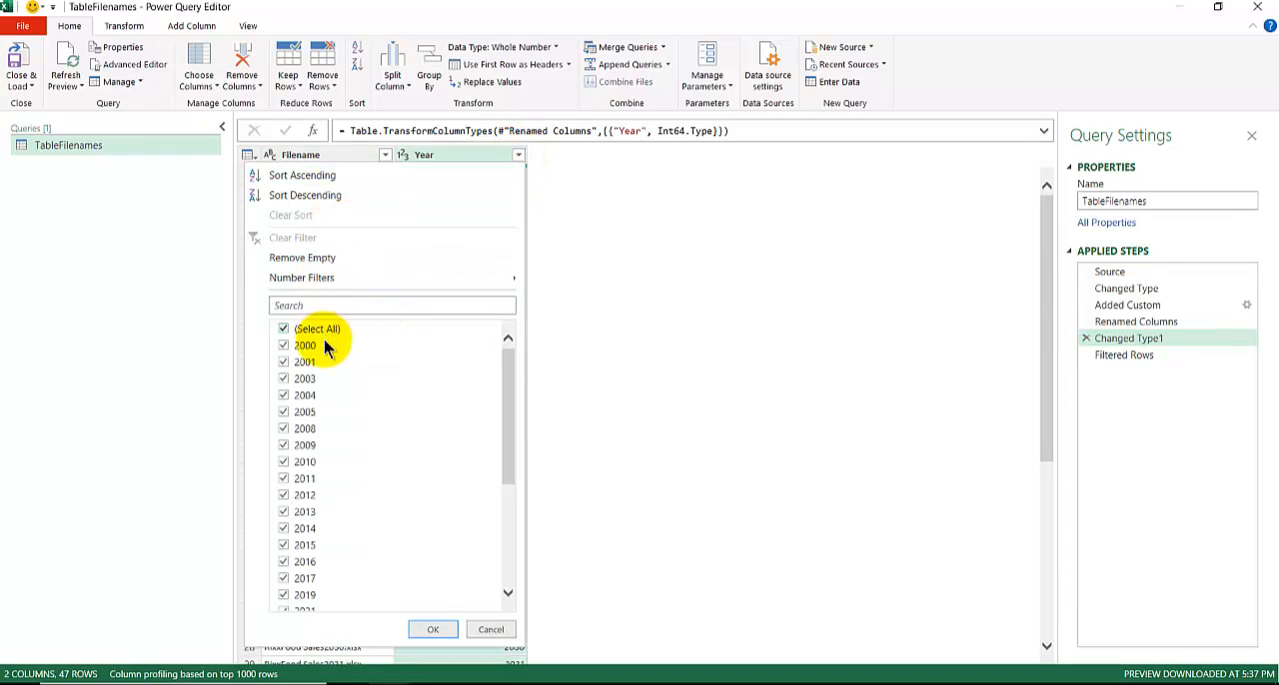
click(351, 260)
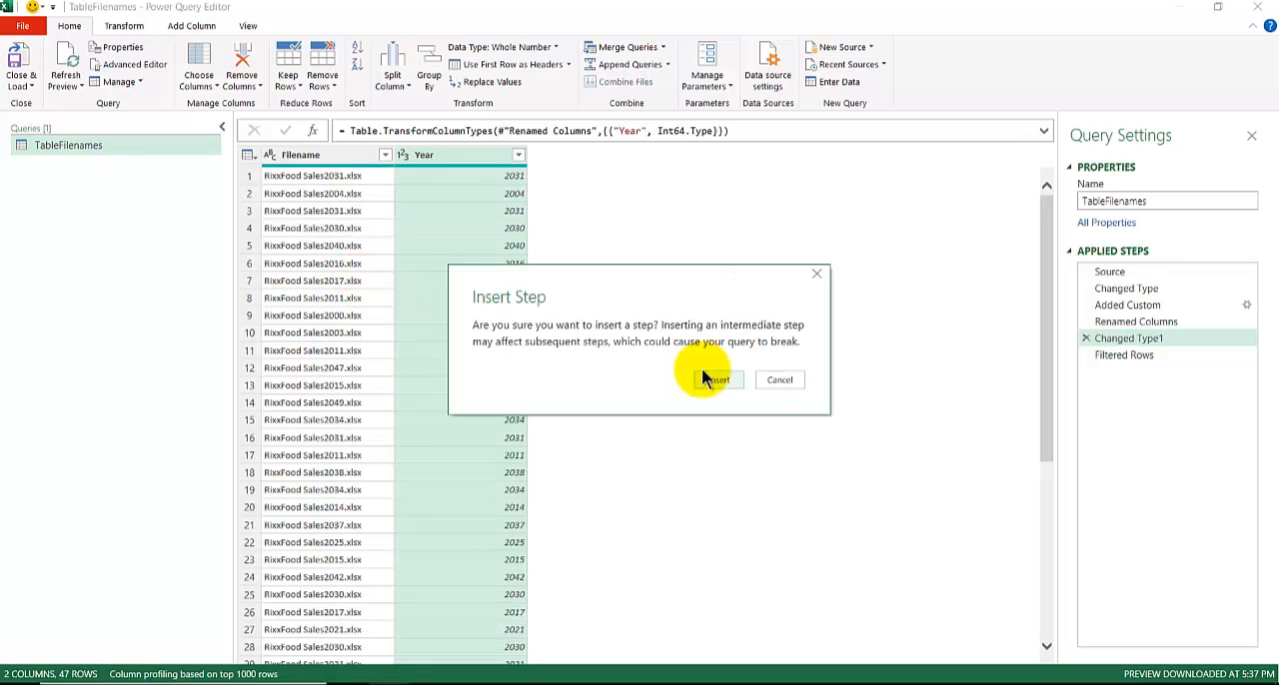
click(775, 379)
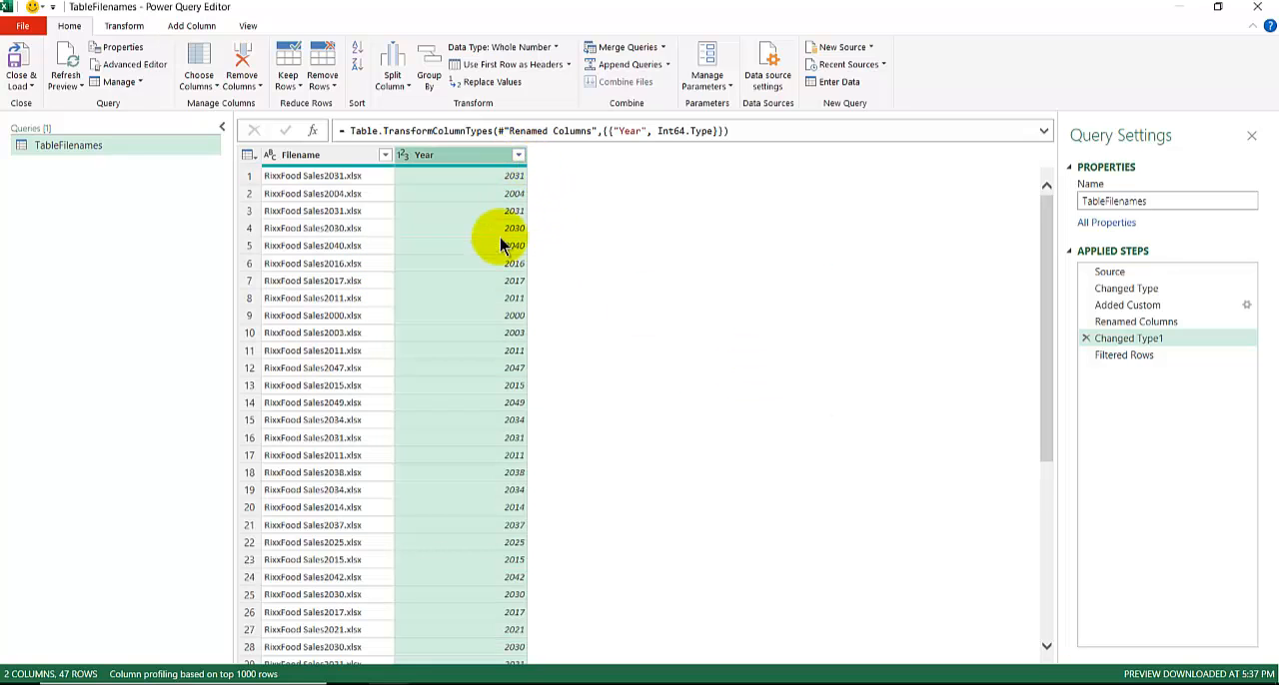
Step: Look through the Year column's filter options without applying any, and examine the formula of the Filtered Rows step
click(518, 156)
mouse_move(477, 275)
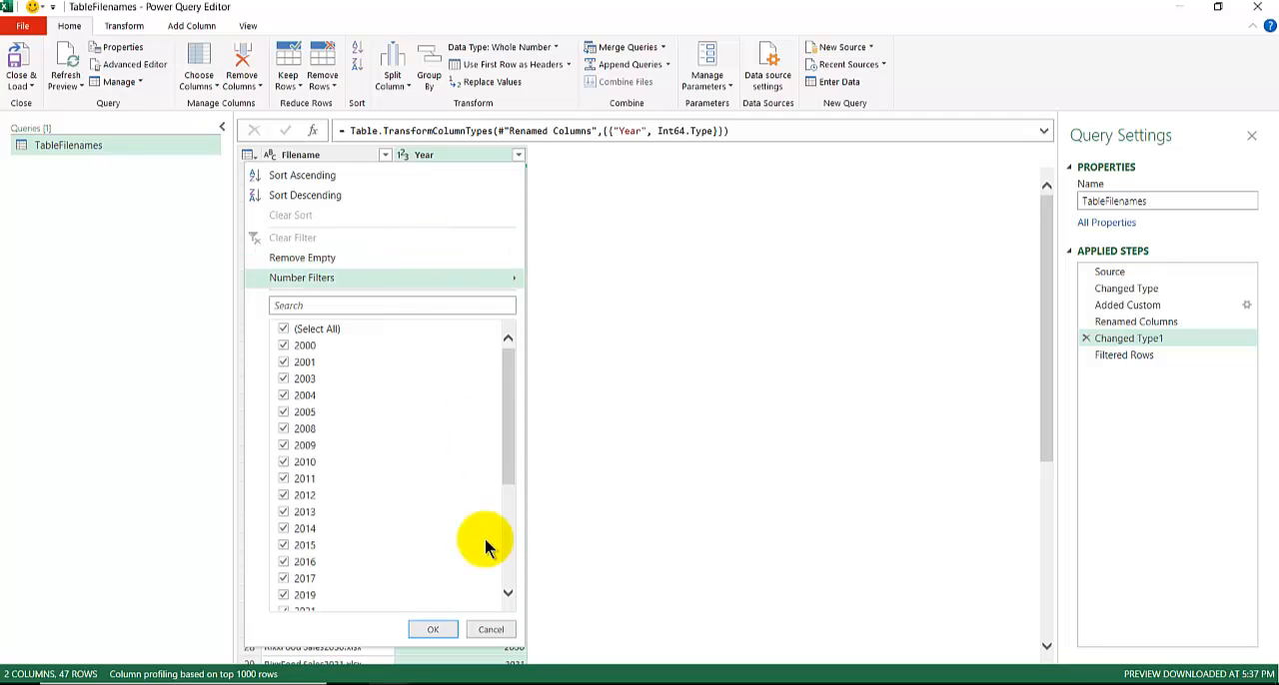
click(480, 630)
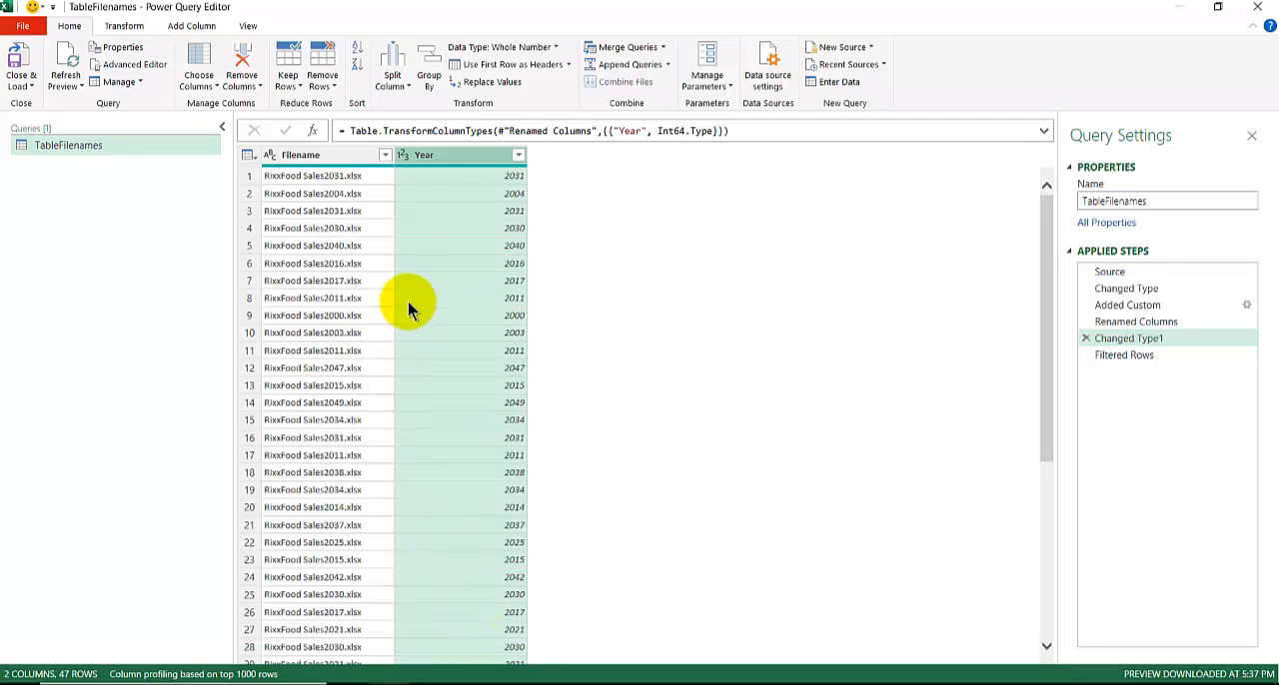
click(1121, 357)
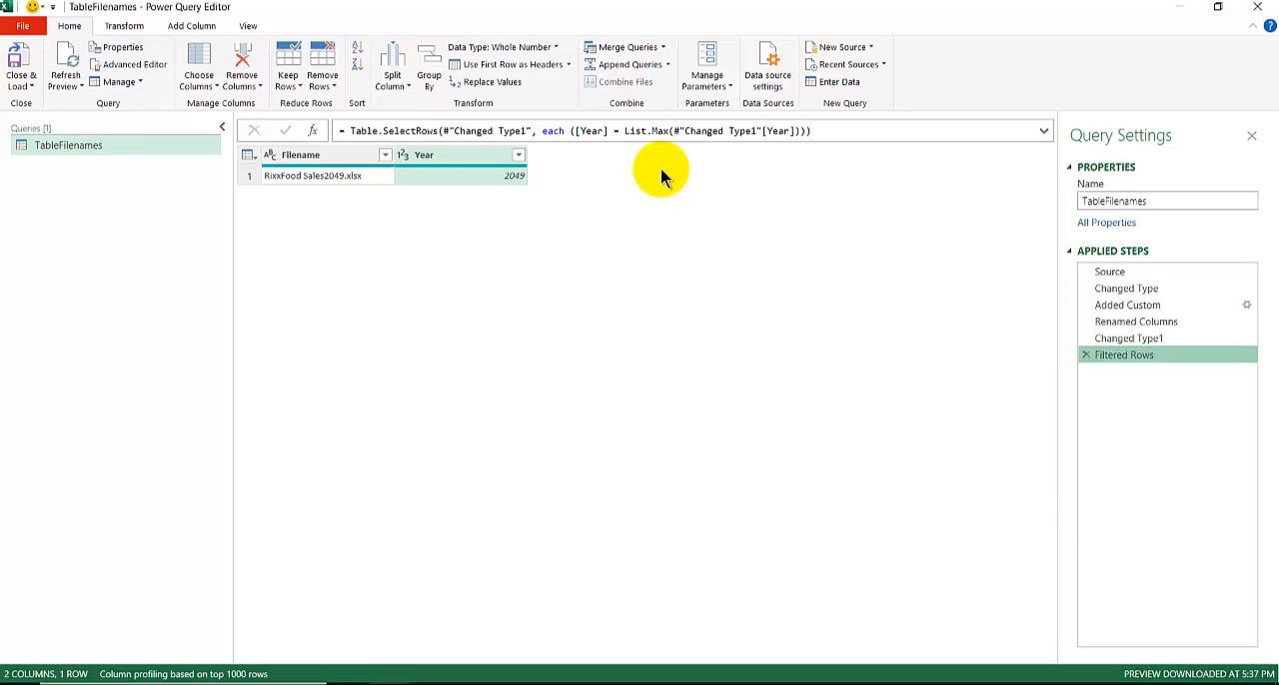
Step: Close Power Query Editor and load the TableFilenames query back to its worksheet
click(30, 88)
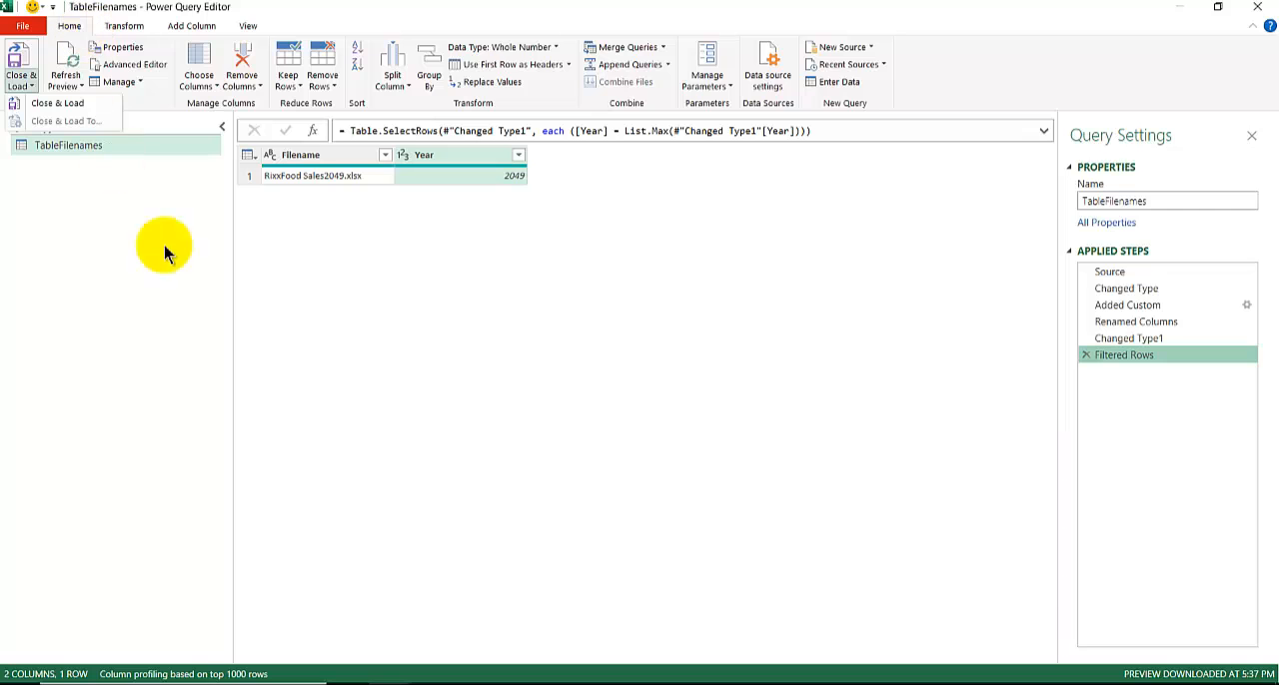
click(444, 346)
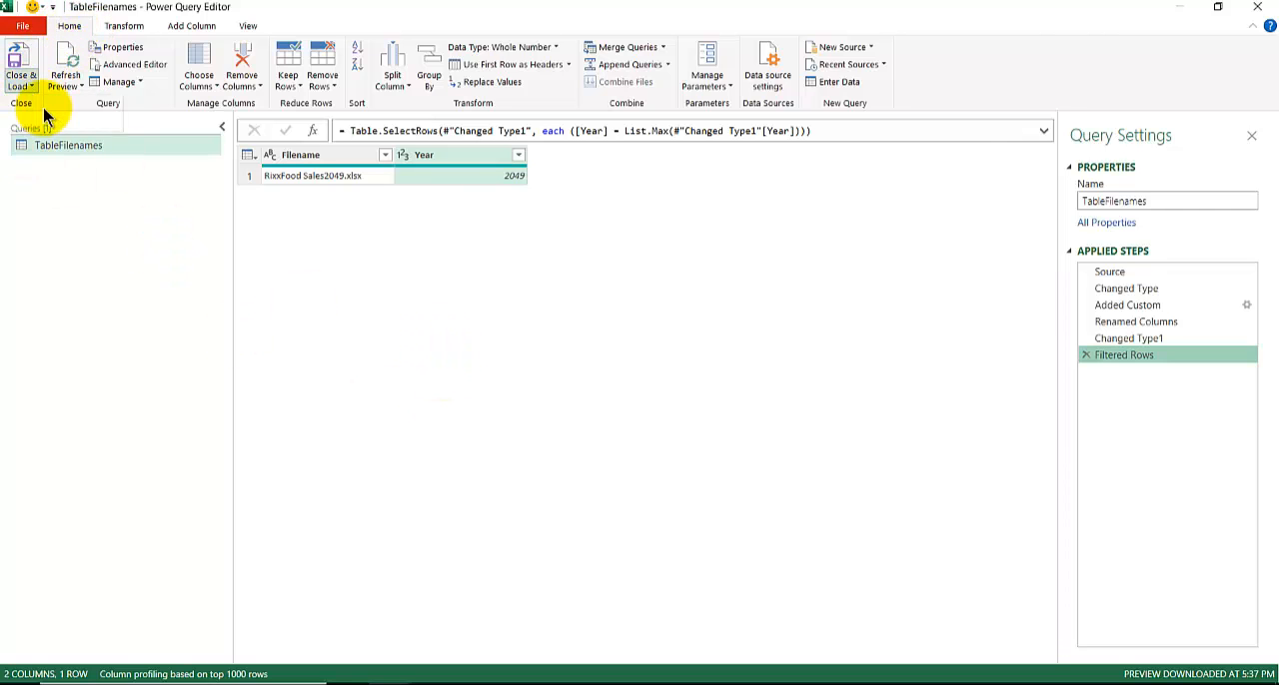
click(20, 62)
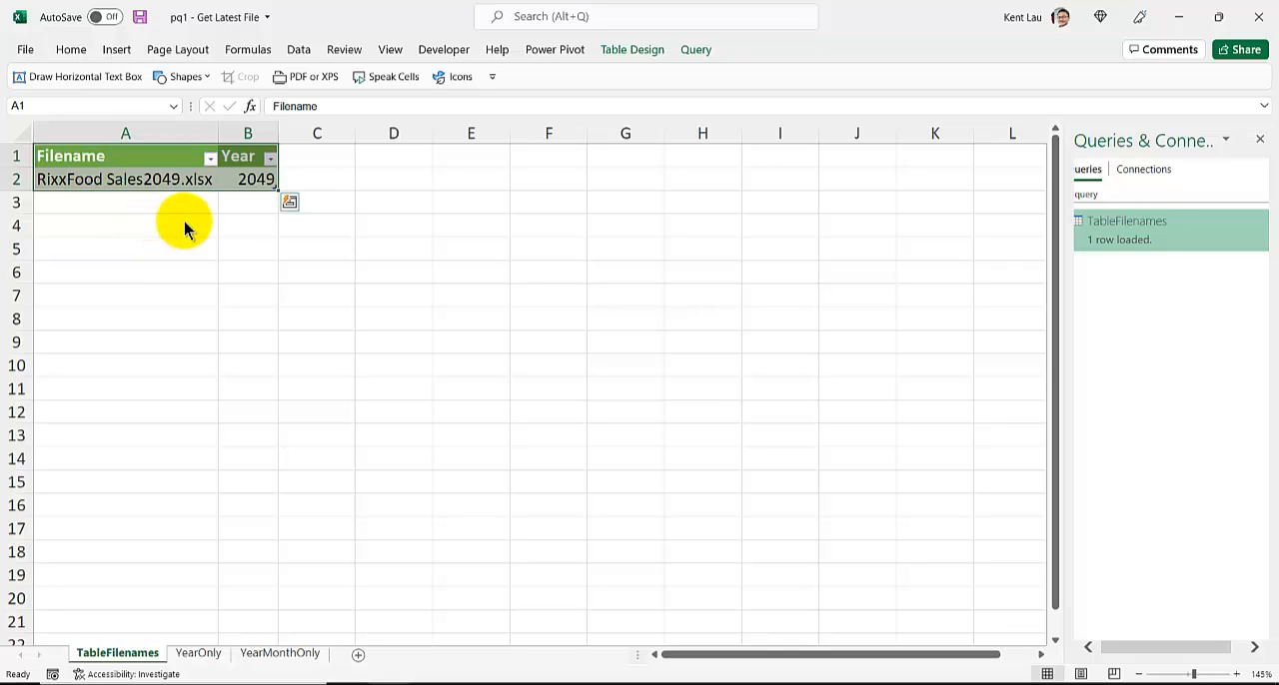